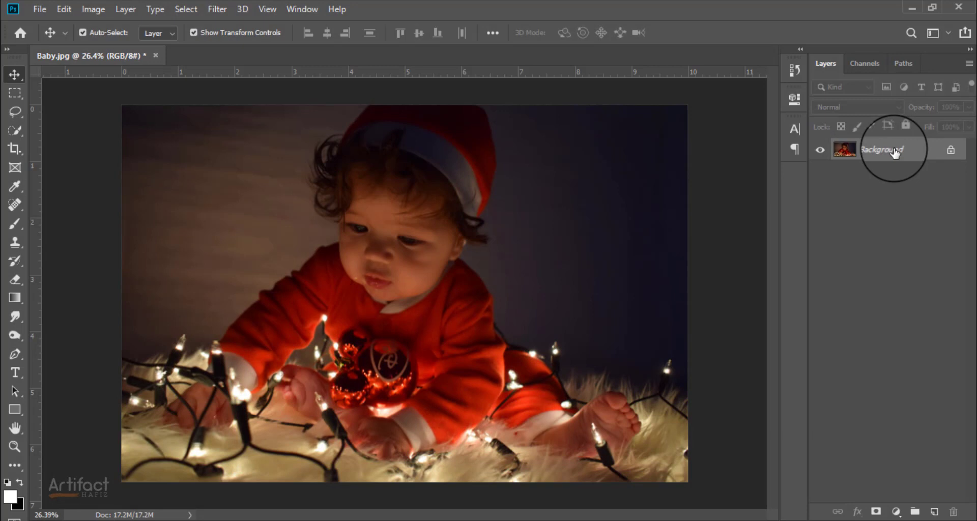
Duplicate the Background layer and name the copy Dodge
drag(895, 153, 936, 515)
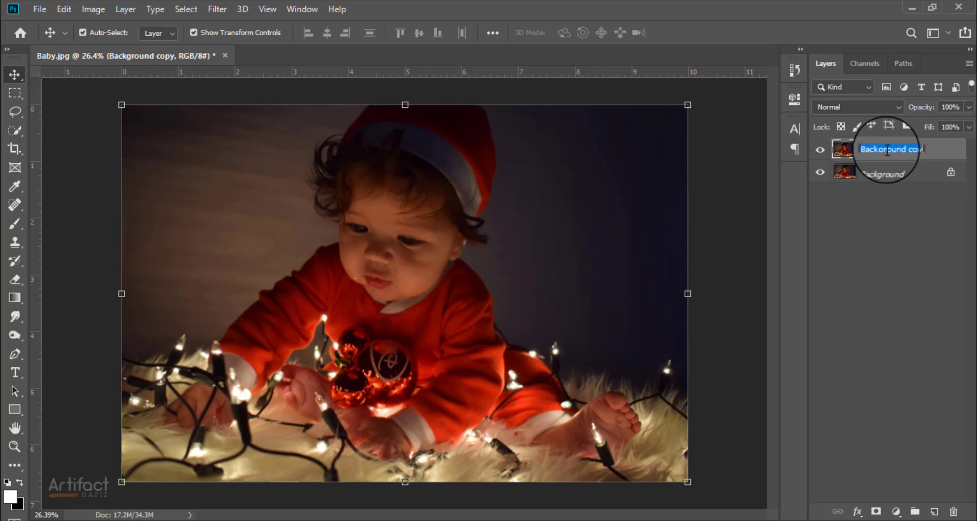
text(Dodge)
key(Return)
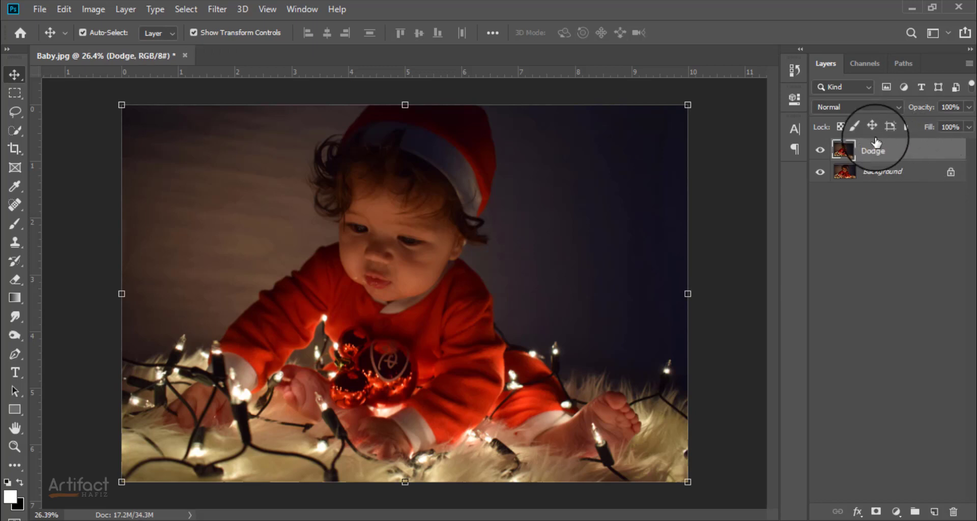
Set the Dodge layer's blend mode to Screen
click(856, 106)
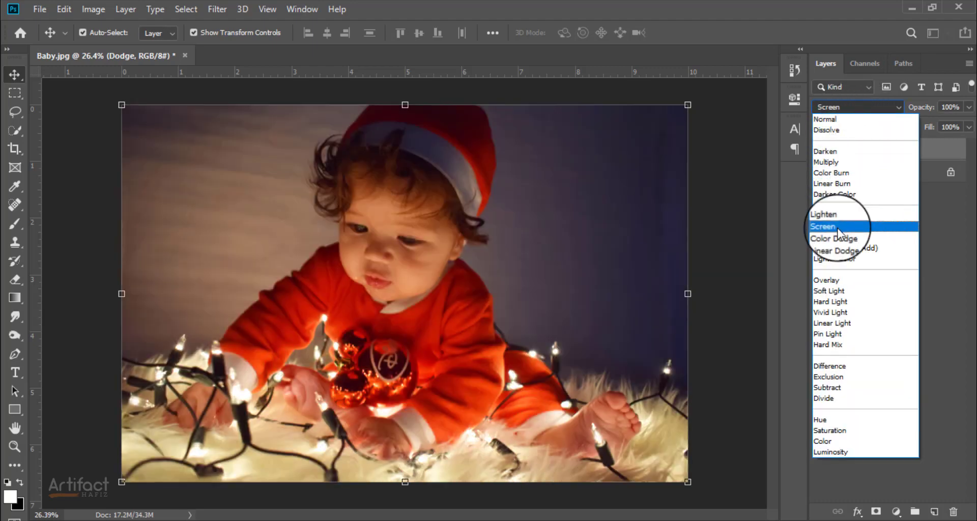
click(838, 227)
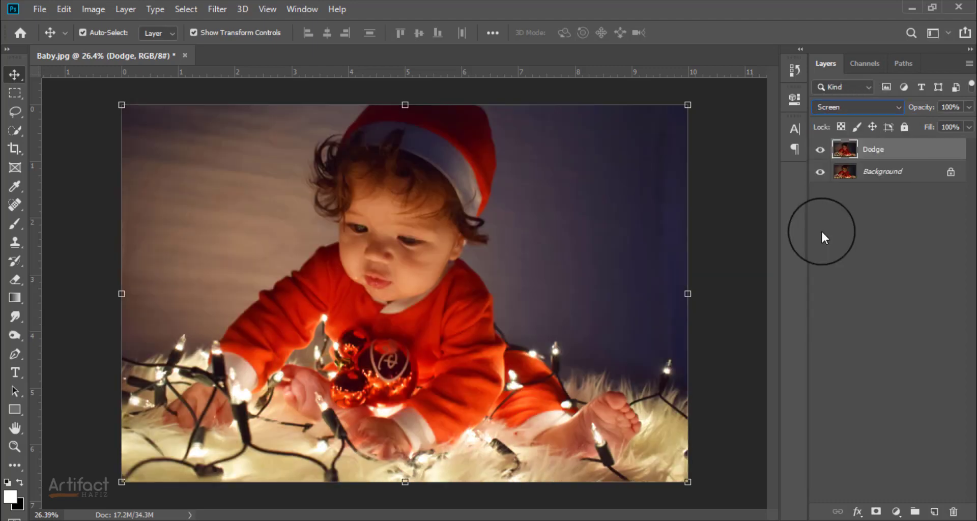
double_click(919, 156)
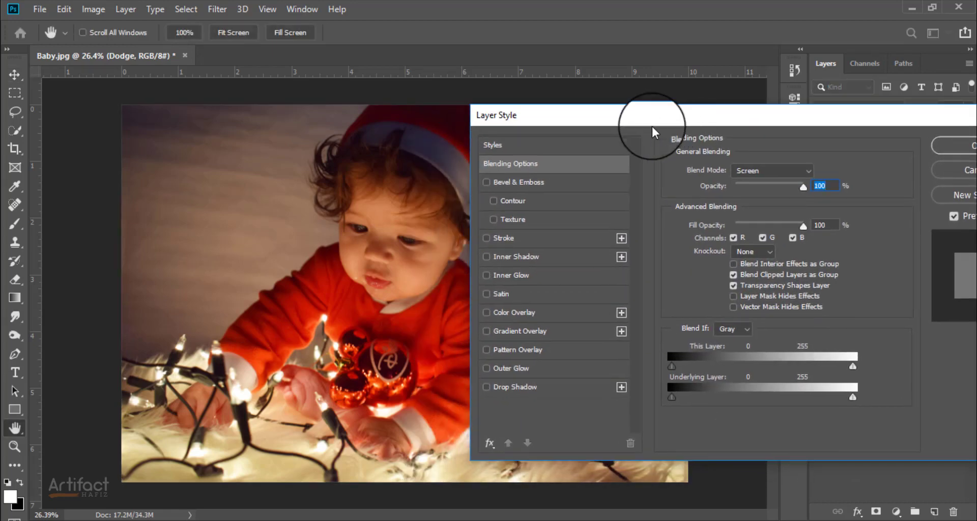
Split Dodge's Blend If Underlying Layer black point to 63/90 and confirm
drag(670, 396, 734, 396)
key(alt)
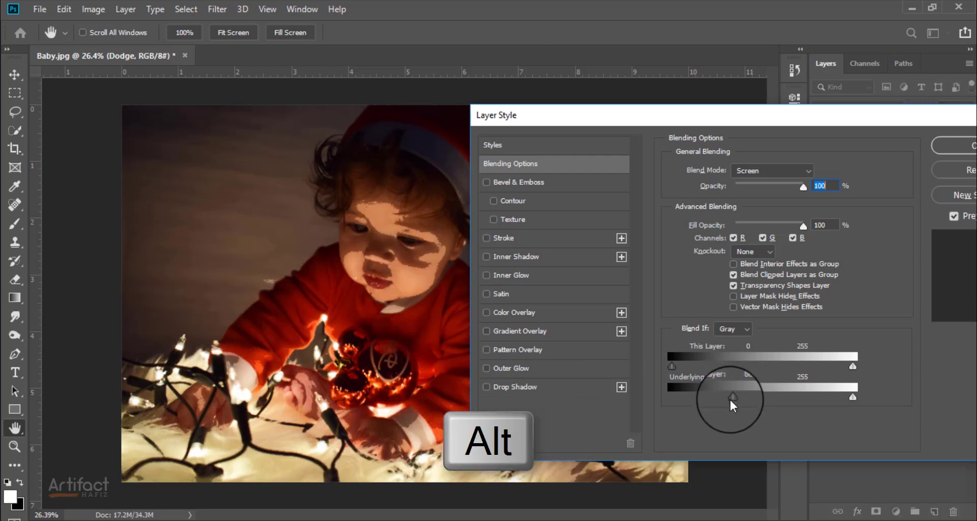
mouse_move(733, 397)
mouse_down()
mouse_move(668, 398)
mouse_move(705, 395)
mouse_up()
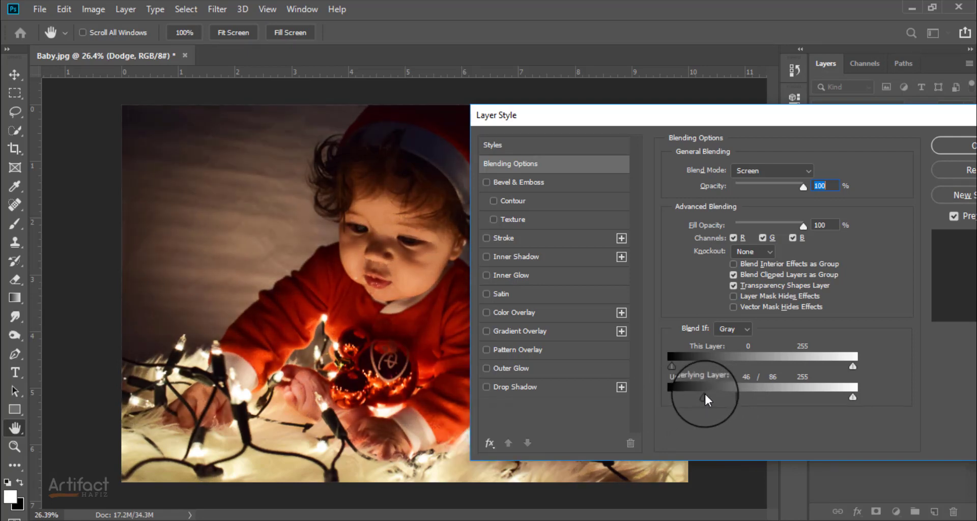
mouse_move(732, 395)
mouse_down()
mouse_move(763, 395)
mouse_move(682, 395)
mouse_move(716, 398)
mouse_up()
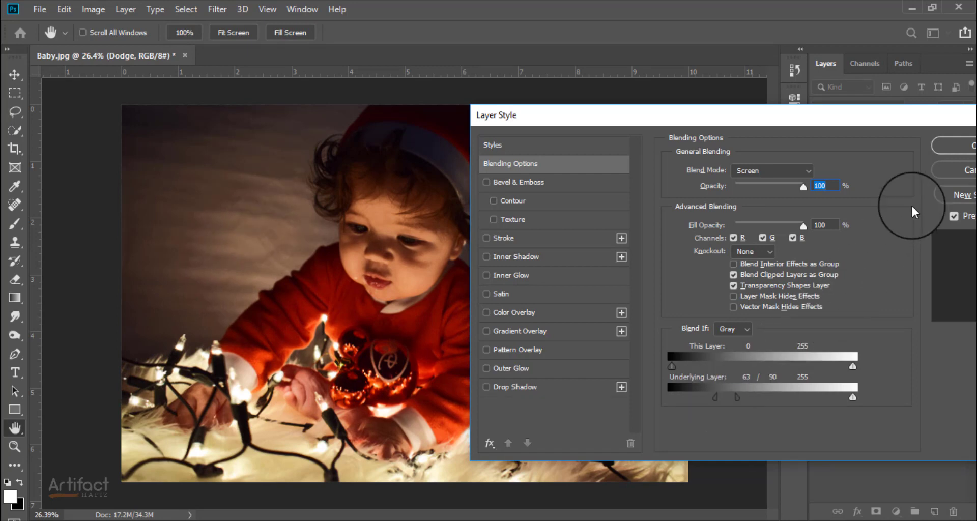
drag(876, 116, 724, 111)
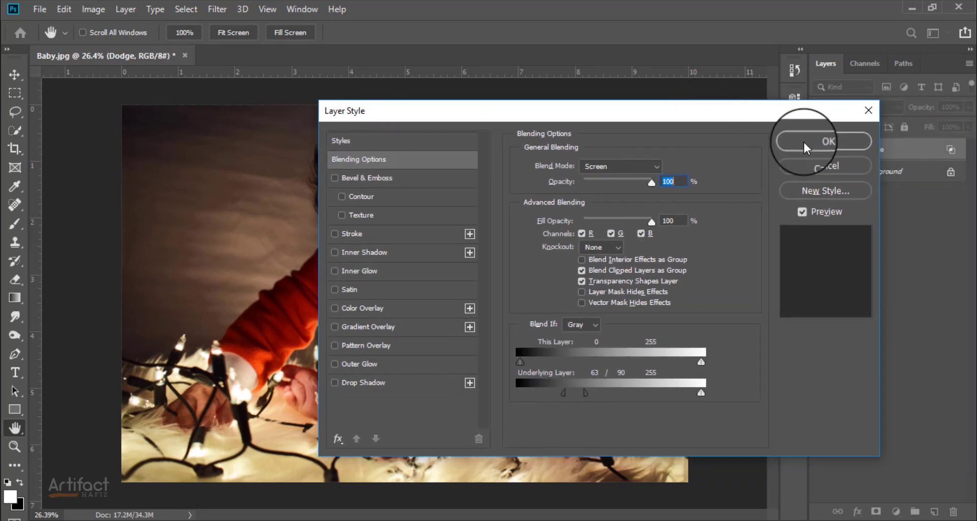
drag(626, 109, 781, 105)
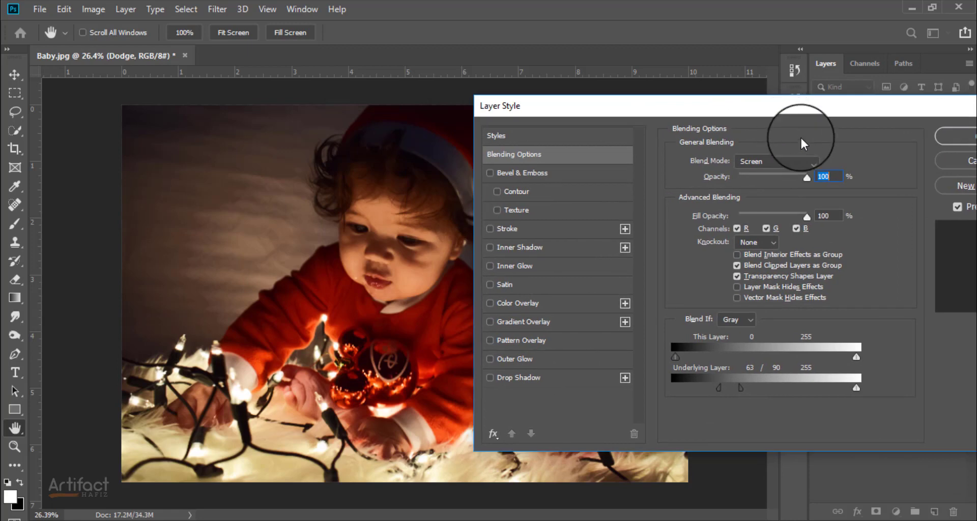
click(956, 137)
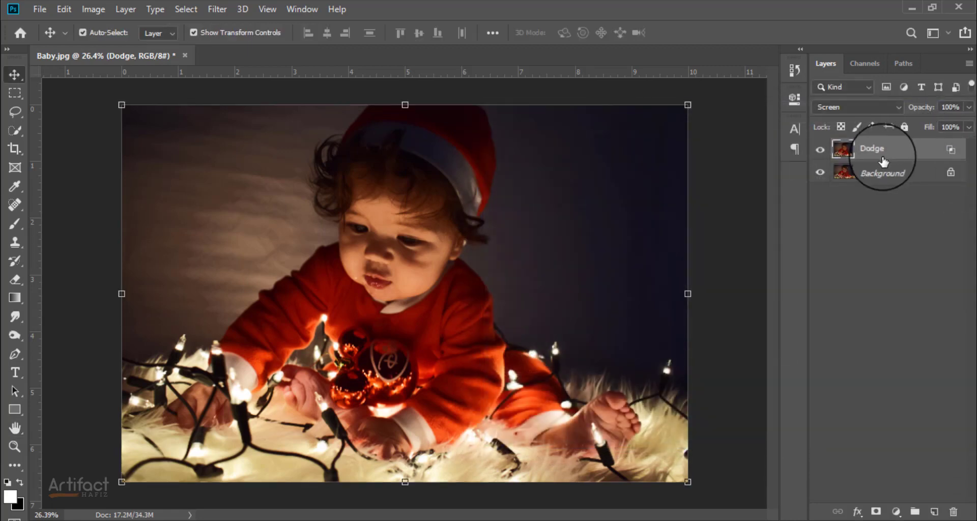
Compare the photo with and without Dodge, then give Dodge a layer mask
click(820, 150)
click(821, 150)
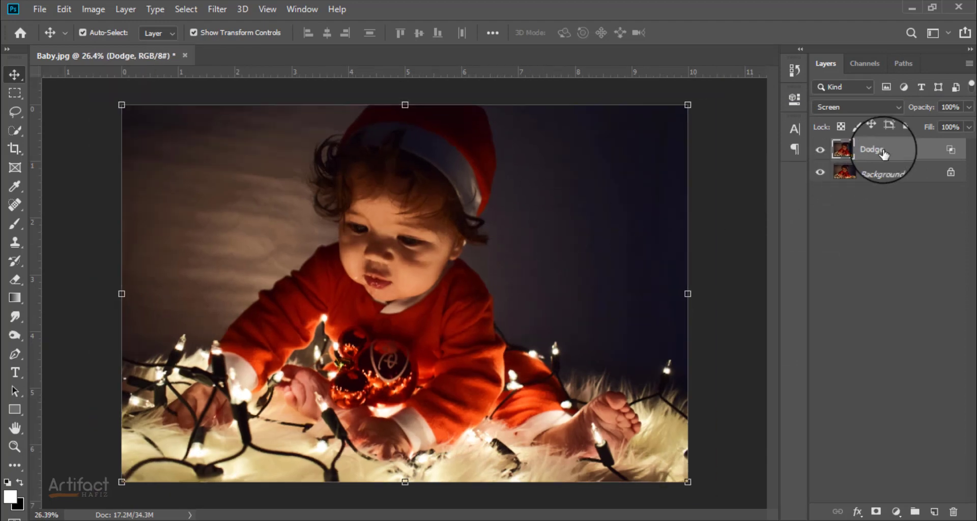
click(874, 508)
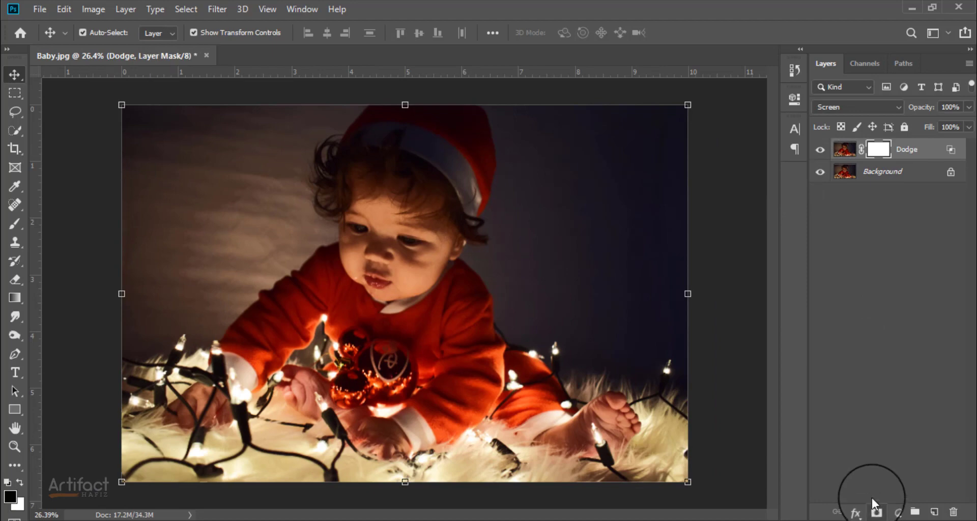
Apply the merged Baby.jpg image into the mask in Multiply mode, uninverted
click(92, 9)
mouse_move(122, 145)
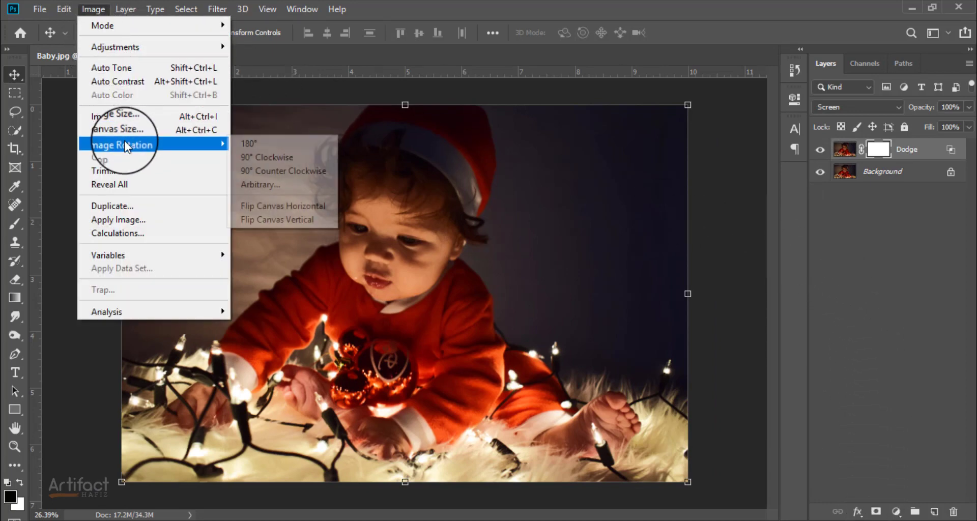
click(125, 220)
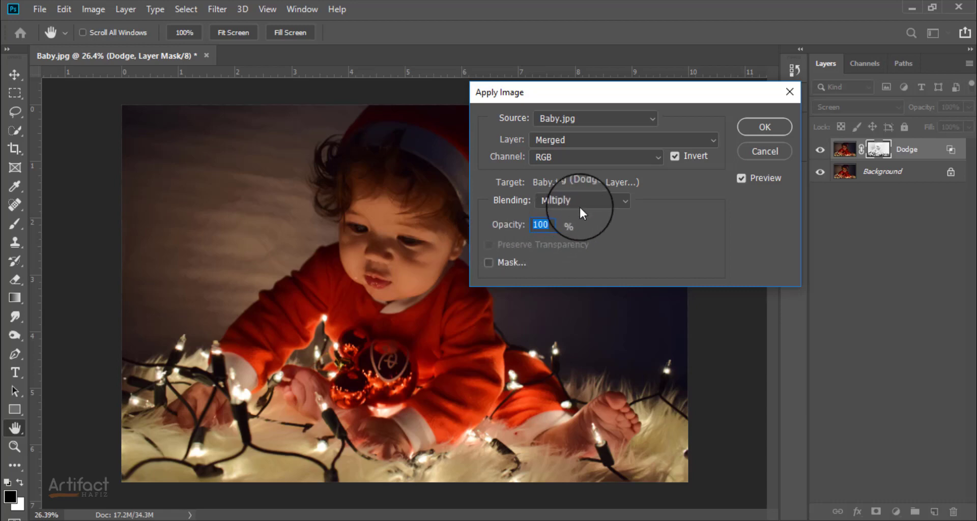
click(675, 156)
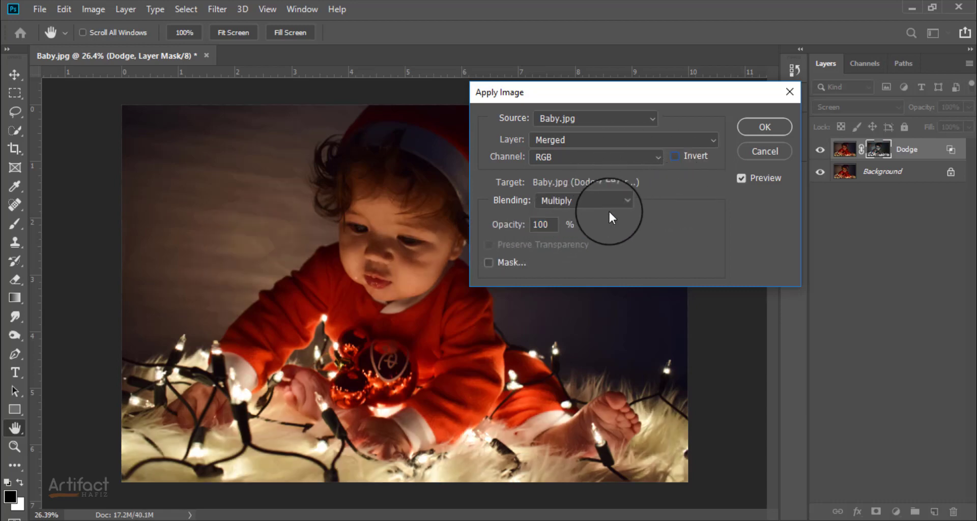
click(674, 156)
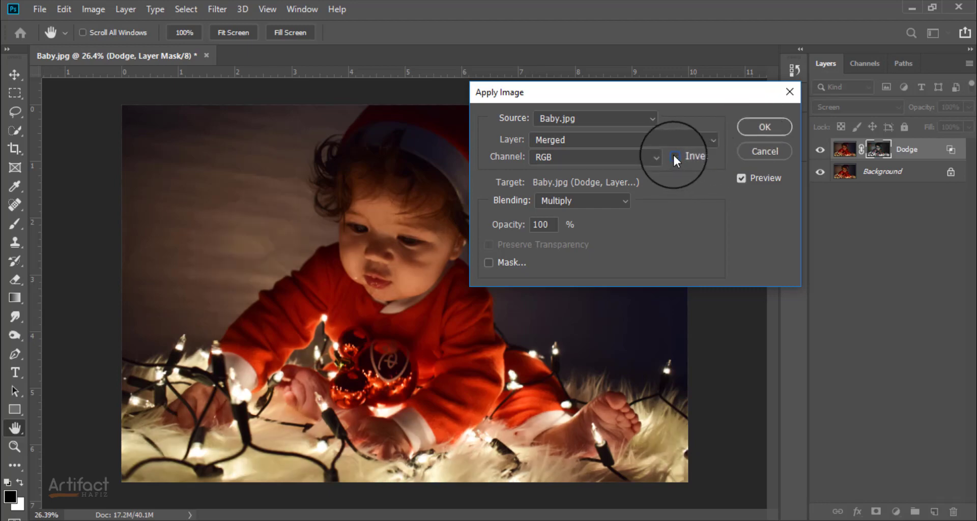
click(765, 127)
click(820, 150)
Zoom onto the baby's face and toggle Dodge to compare before and after
click(820, 153)
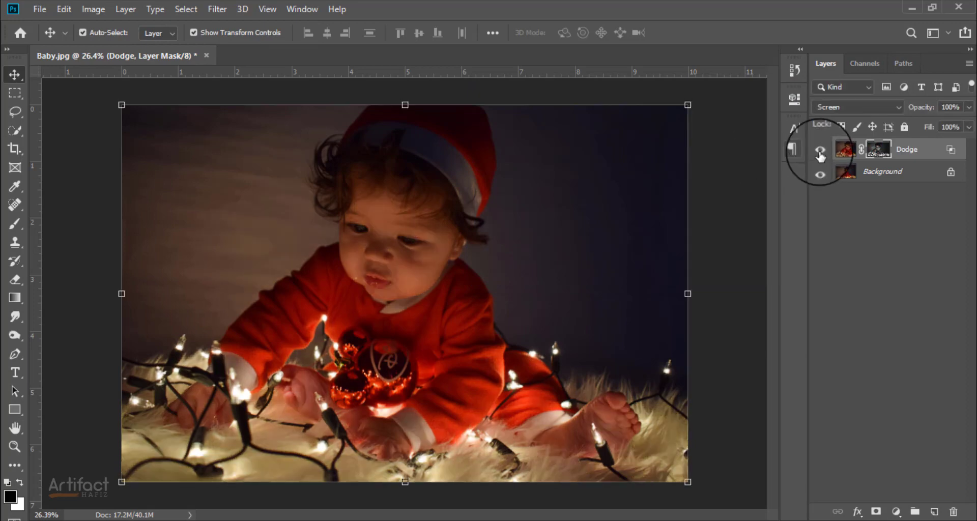
scroll(456, 261, up, 3)
scroll(456, 260, up, 3)
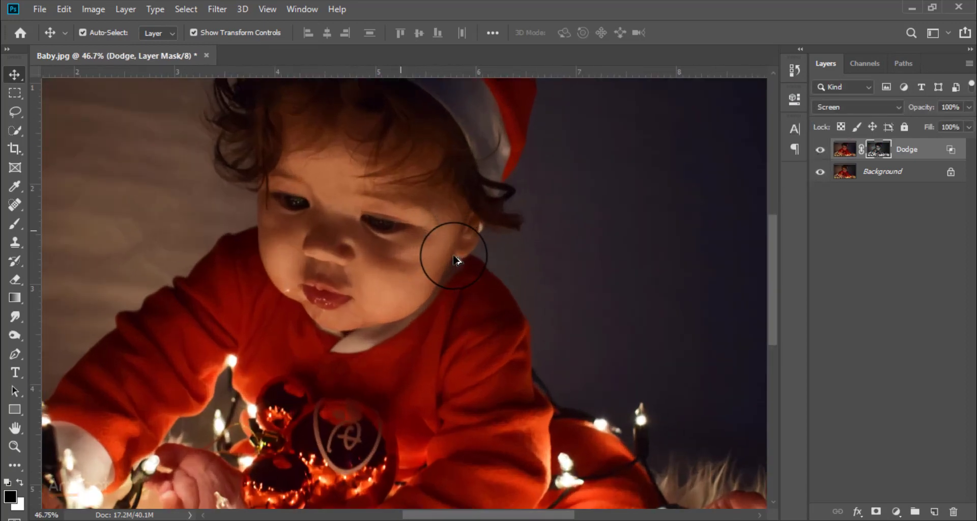
drag(446, 253, 517, 267)
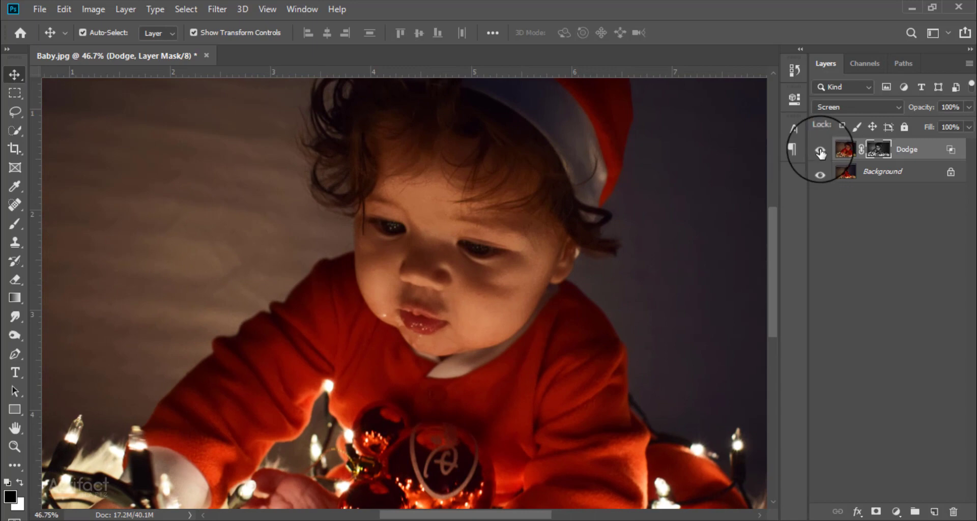
click(820, 150)
click(821, 152)
scroll(508, 225, down, 3)
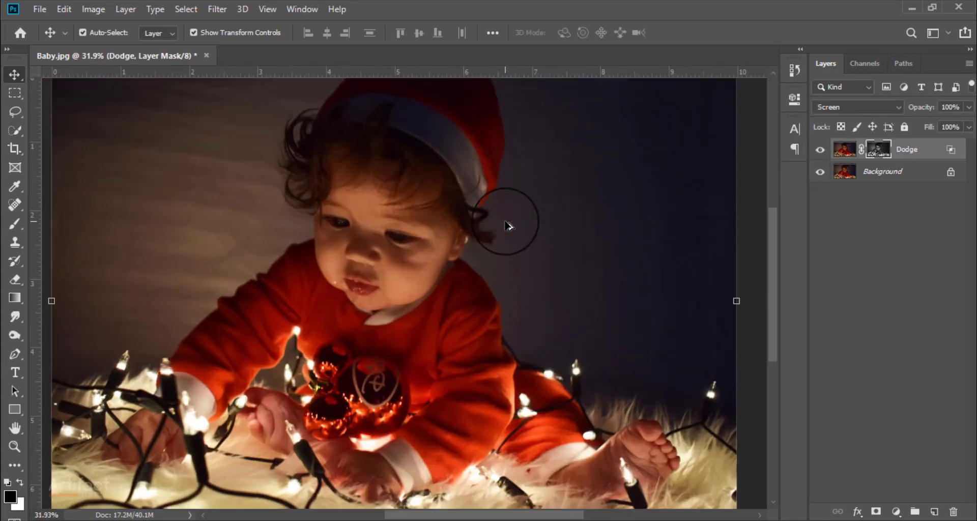
scroll(507, 225, down, 3)
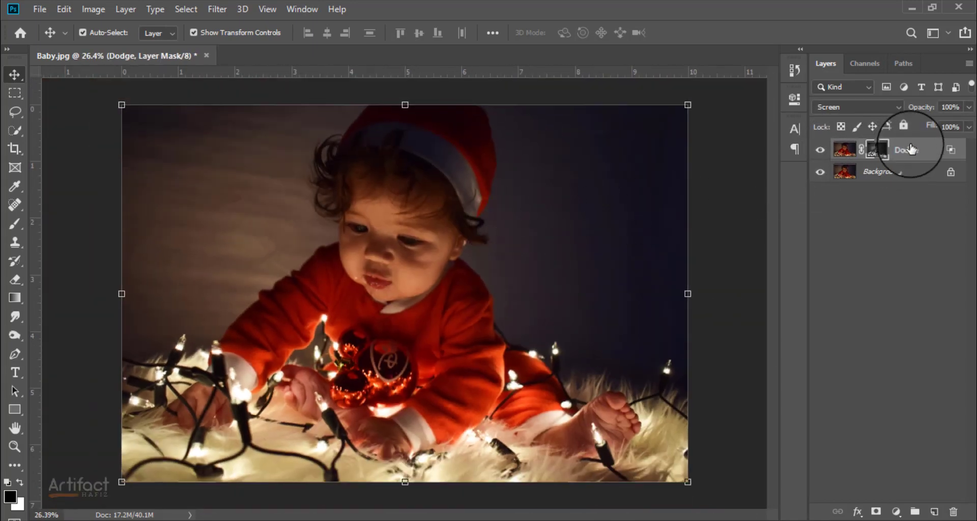
Stamp all visible layers into Layer 1 and convert it to a smart object
key(ctrl+alt+shift+e)
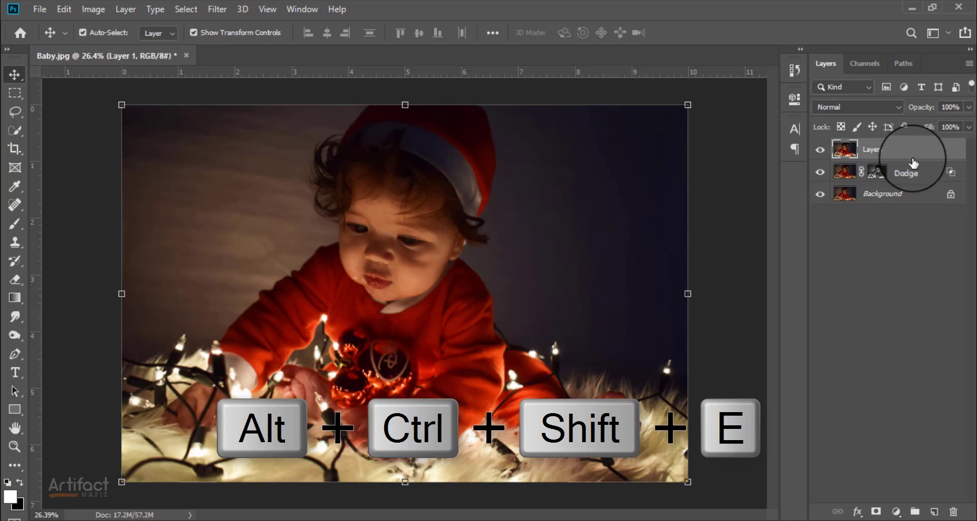
right_click(911, 153)
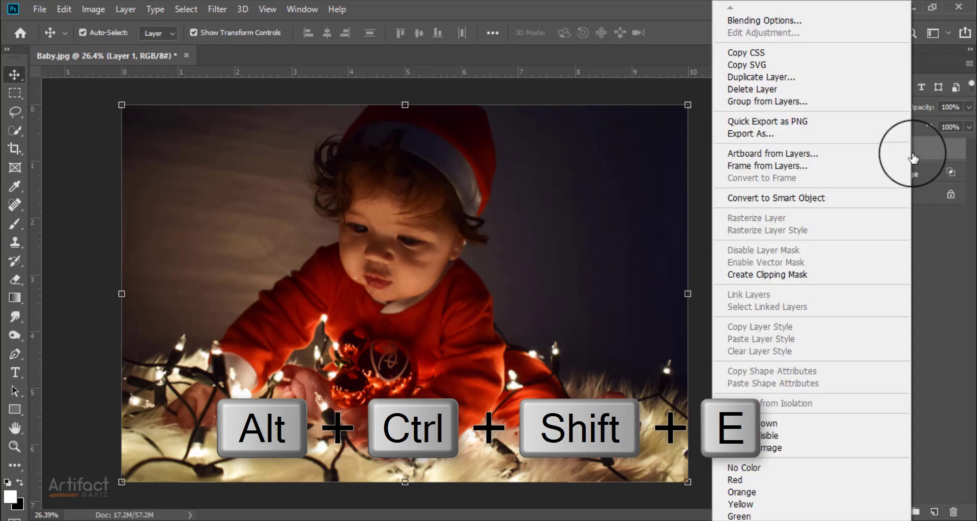
click(767, 200)
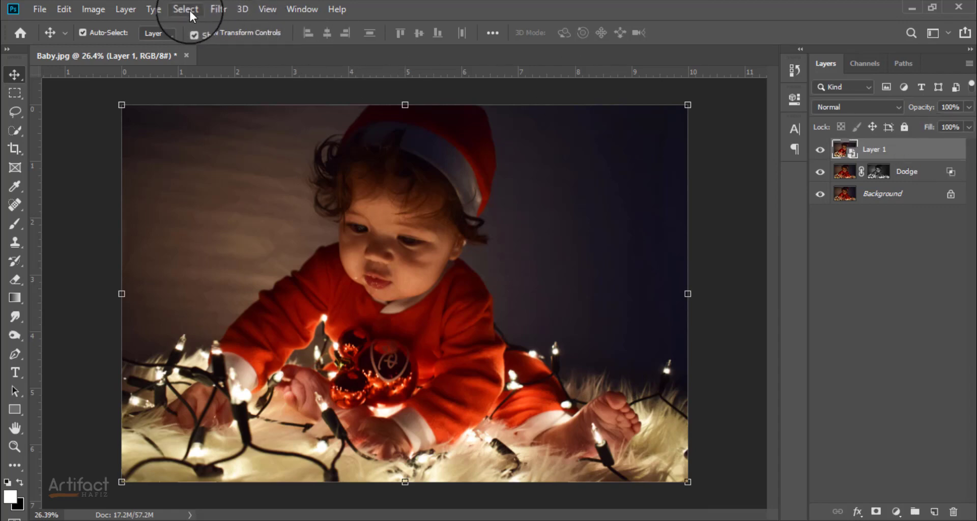
Apply Camera Raw to Layer 1 with Exposure +0.85, Highlights -100 and Blacks +11
click(217, 10)
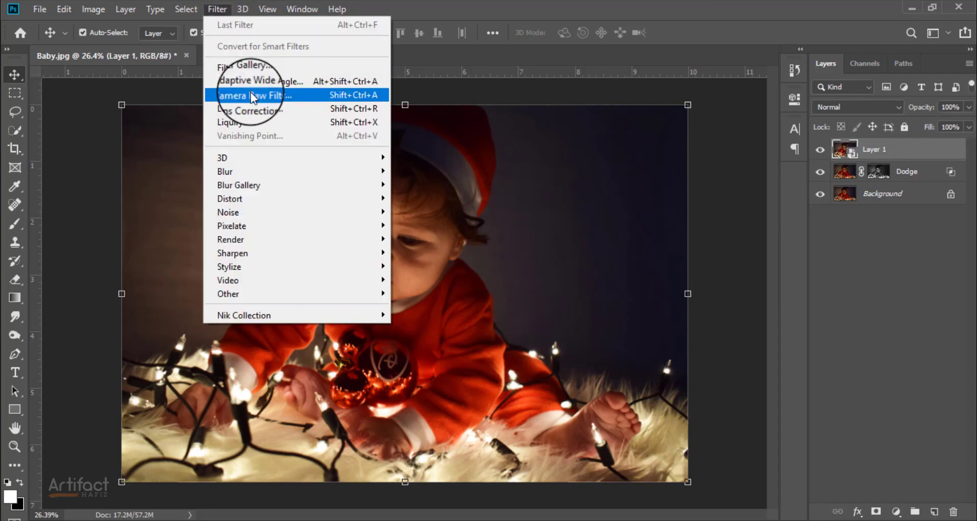
click(250, 95)
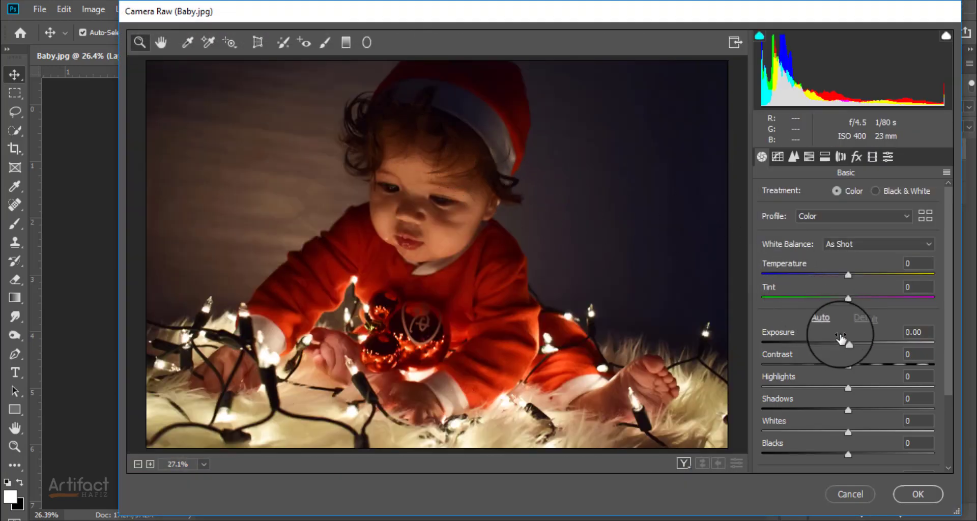
drag(849, 343, 863, 340)
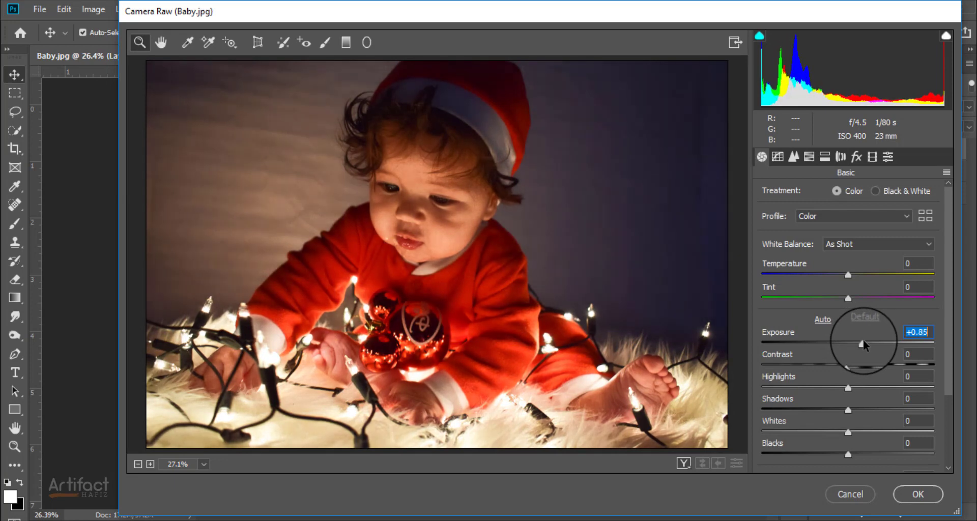
click(848, 365)
mouse_move(849, 366)
mouse_down()
mouse_move(865, 364)
mouse_move(811, 386)
mouse_move(706, 385)
mouse_up()
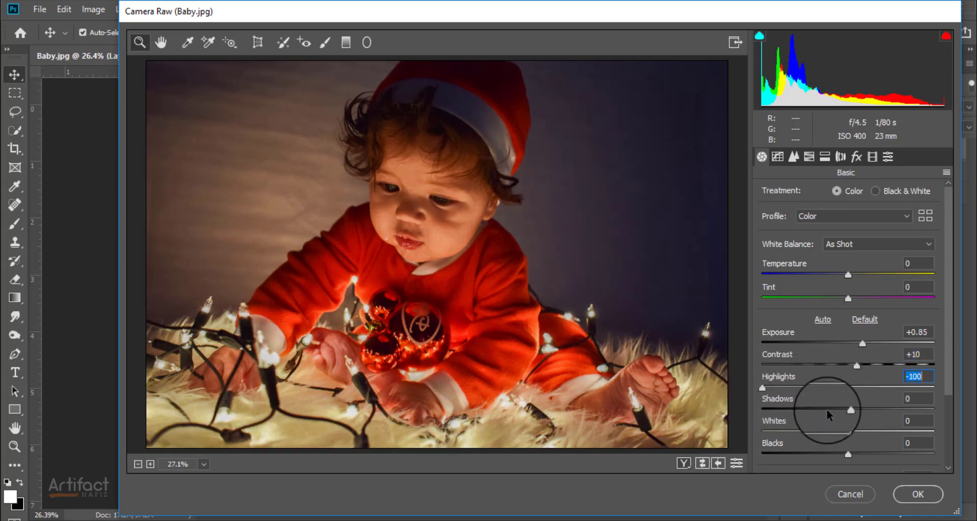
mouse_move(848, 411)
mouse_down()
mouse_move(774, 411)
mouse_move(843, 410)
mouse_move(834, 414)
mouse_move(900, 431)
mouse_move(863, 434)
mouse_move(818, 456)
mouse_move(856, 456)
mouse_up()
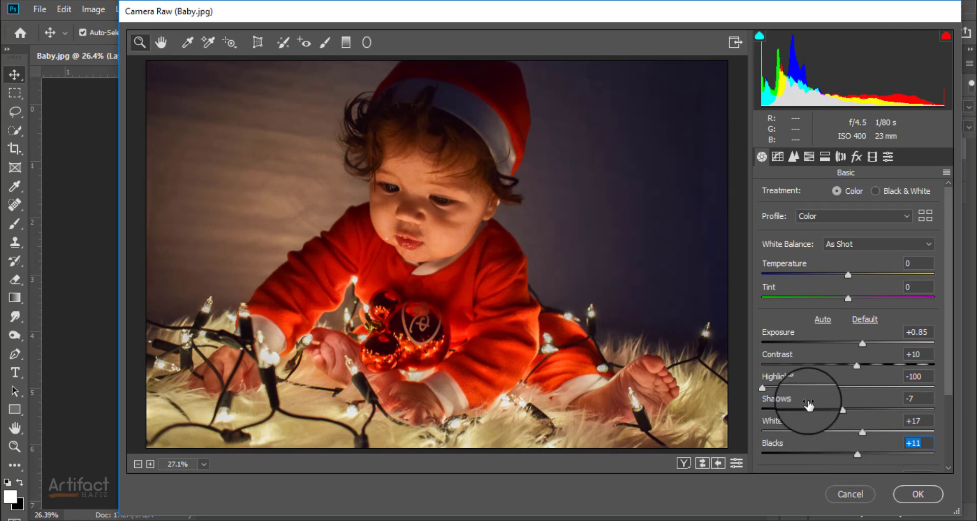
Set Camera Raw Clarity +13, Vibrance +49 and Saturation -13
scroll(808, 404, down, 3)
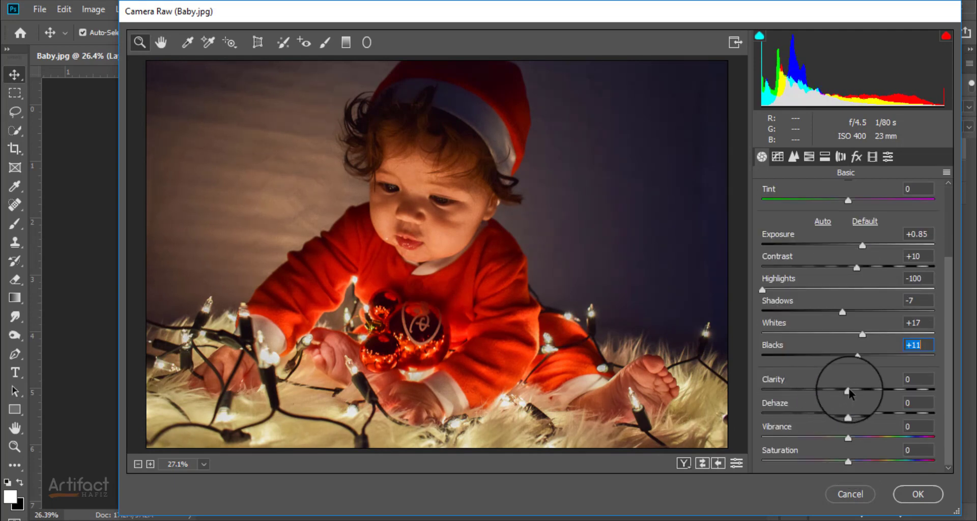
drag(848, 389, 859, 392)
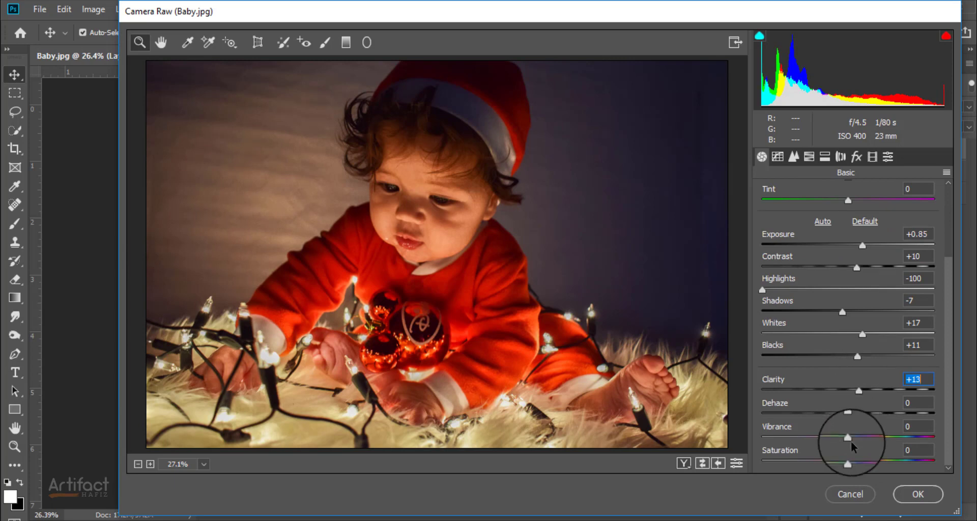
mouse_move(849, 438)
mouse_down()
mouse_move(808, 438)
mouse_move(829, 438)
mouse_up()
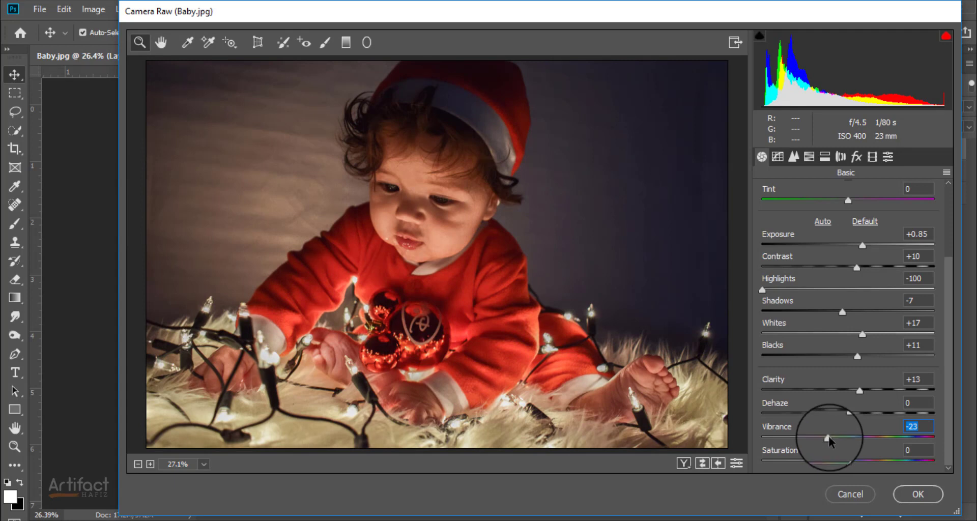
mouse_move(829, 438)
mouse_down()
mouse_move(872, 461)
mouse_move(815, 467)
mouse_move(895, 439)
mouse_up()
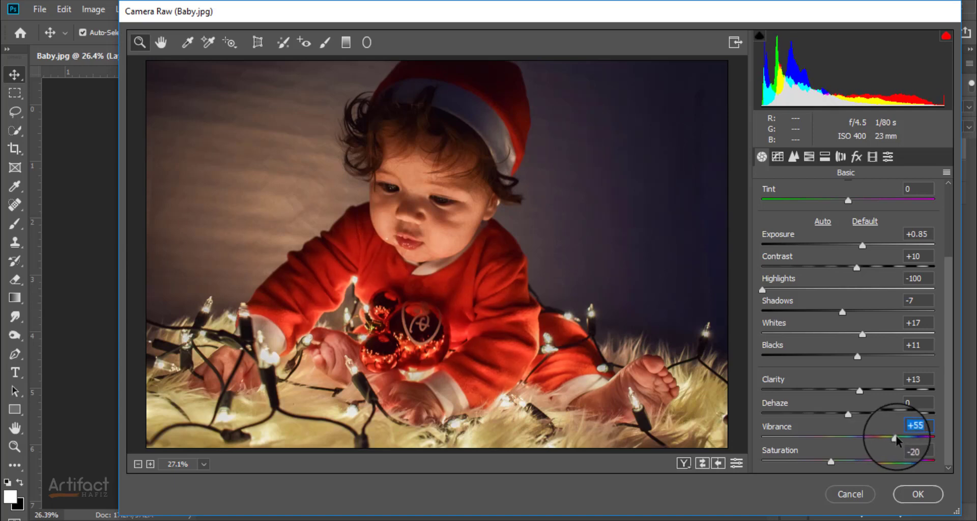
drag(896, 435, 890, 438)
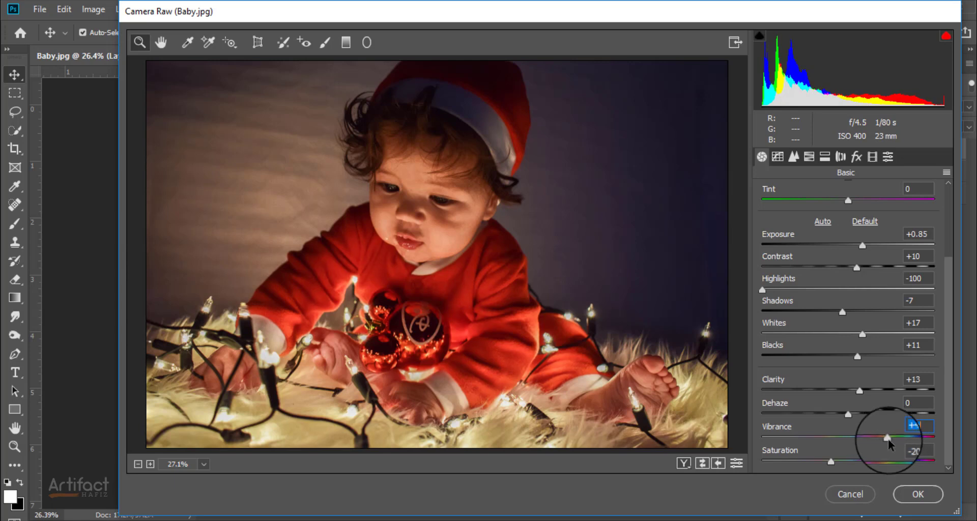
drag(831, 462, 838, 464)
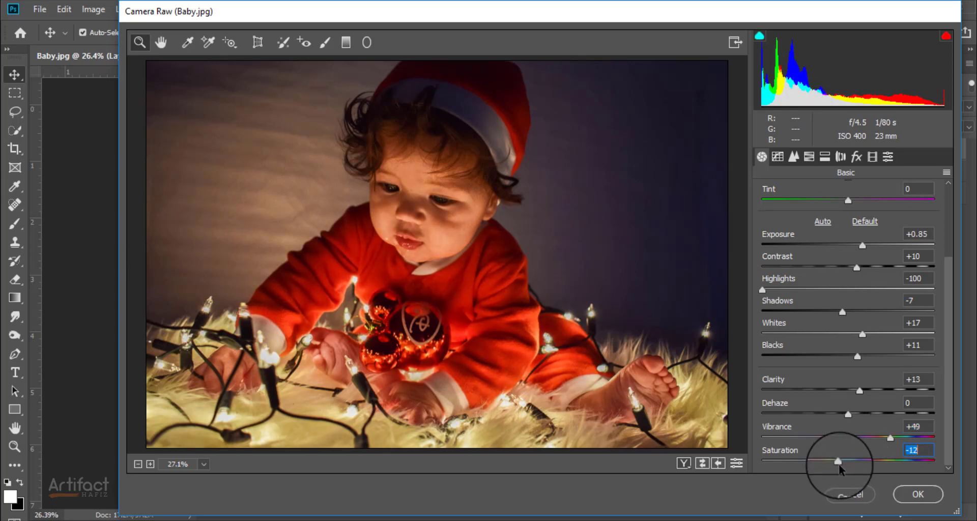
drag(839, 464, 836, 464)
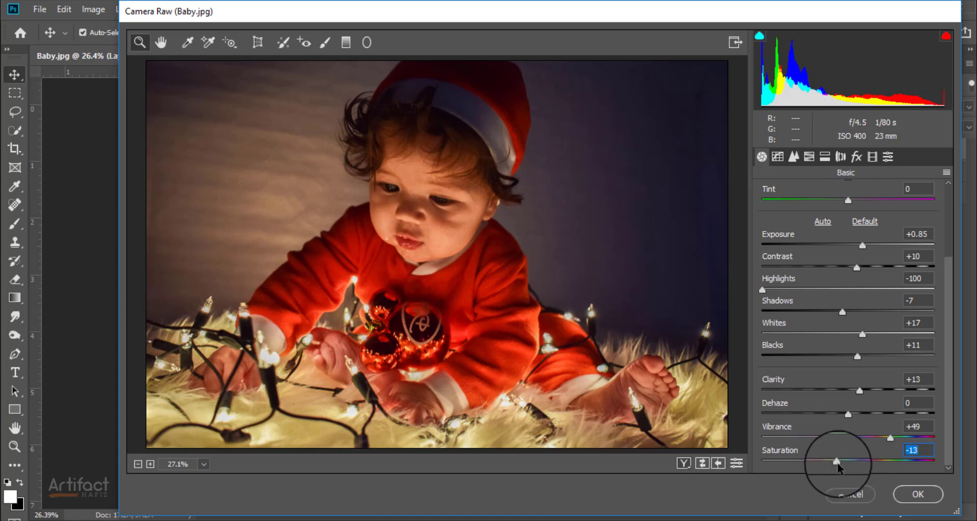
On the Blue point tone curve, lift the black point to output 16
click(772, 157)
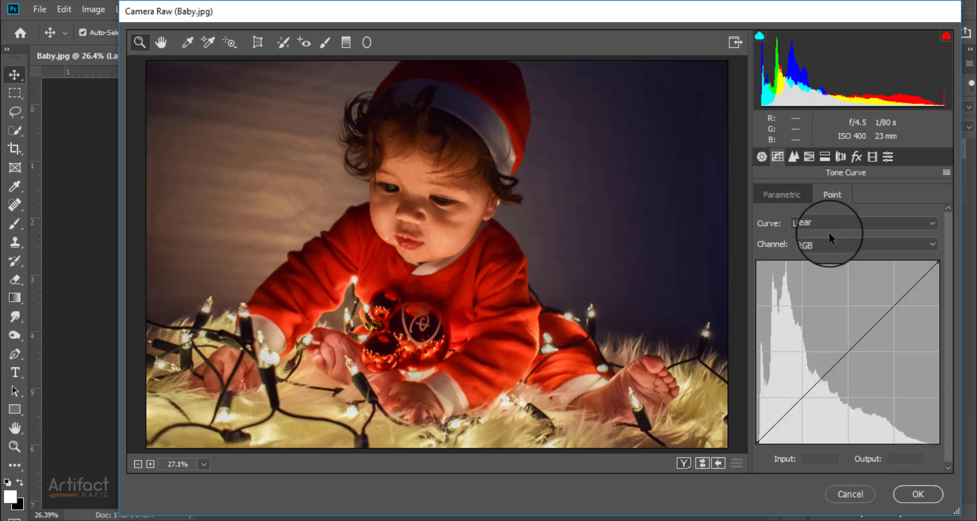
click(842, 244)
click(837, 291)
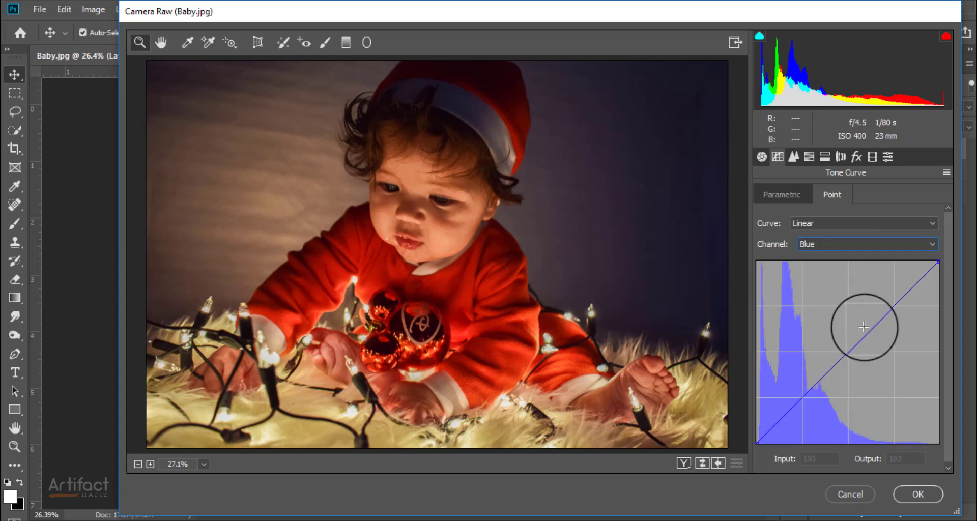
click(893, 306)
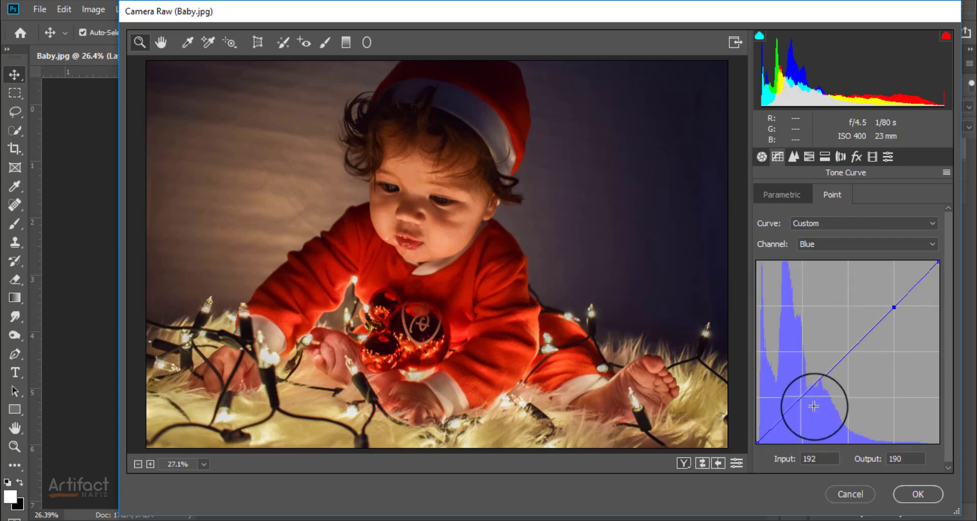
click(802, 398)
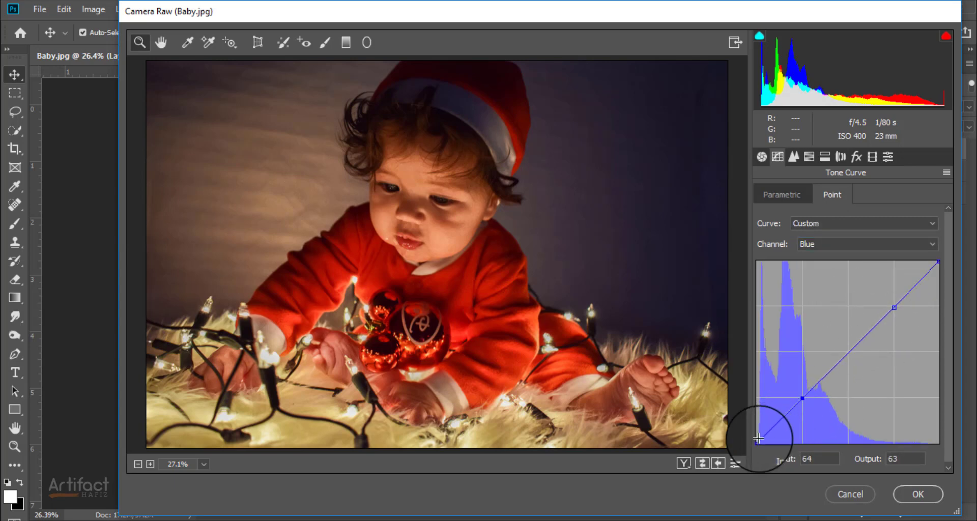
drag(757, 443, 752, 431)
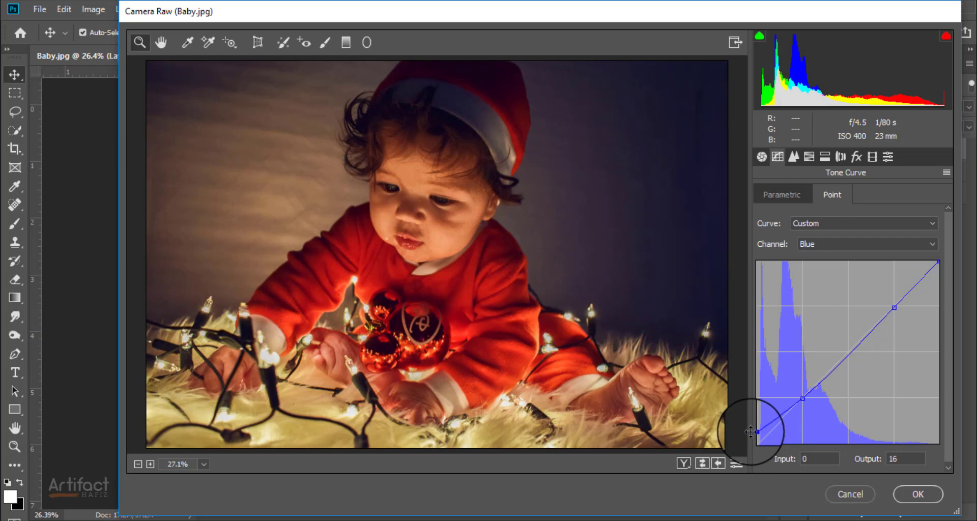
mouse_move(937, 262)
mouse_down()
mouse_move(916, 229)
mouse_move(942, 240)
mouse_move(951, 271)
mouse_up()
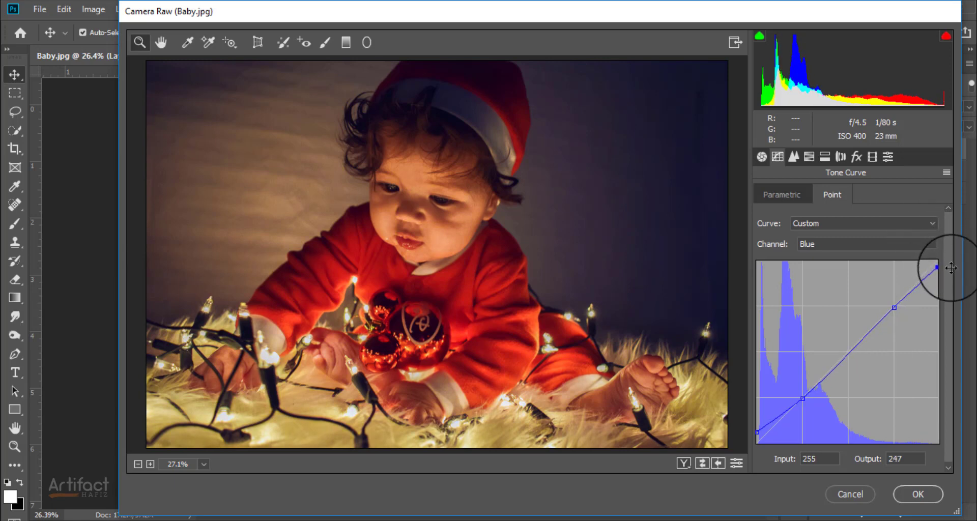
Bend the Green curve so midtone 132 maps to 129
click(878, 245)
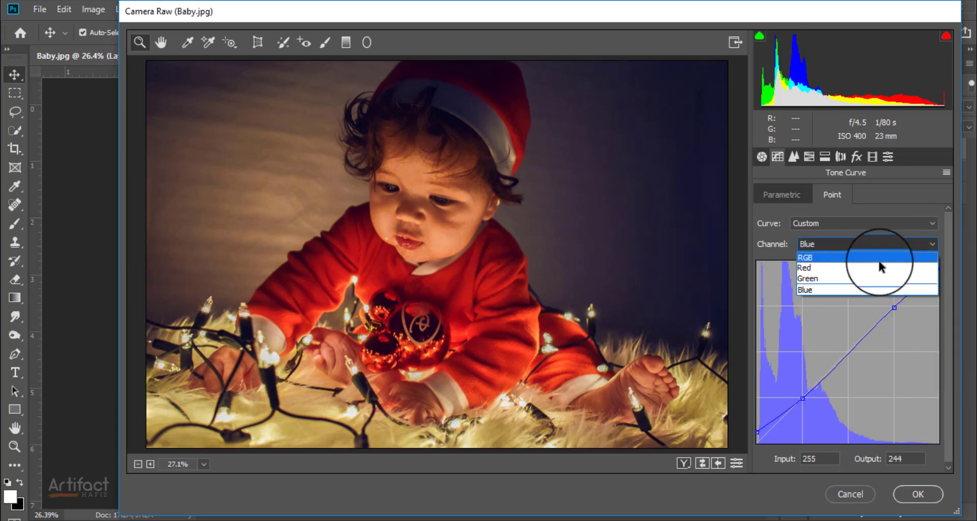
click(879, 279)
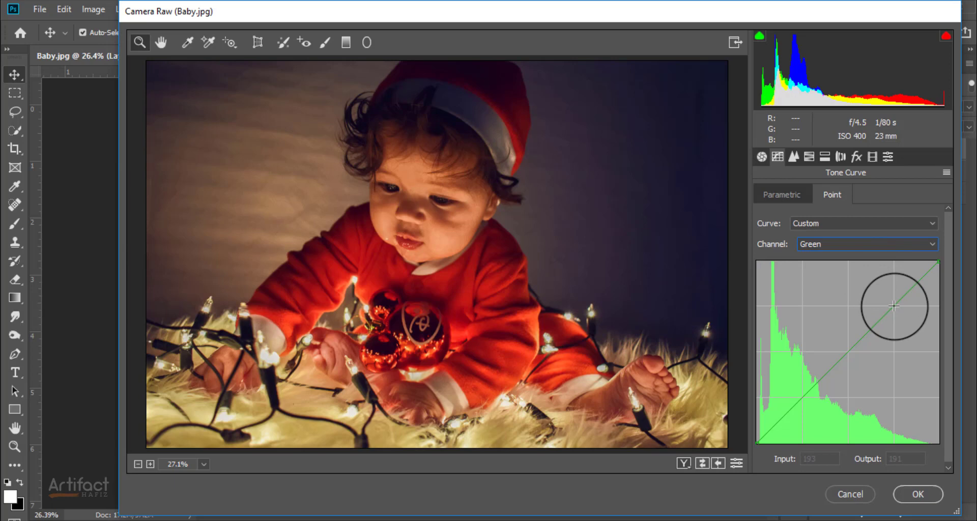
click(894, 305)
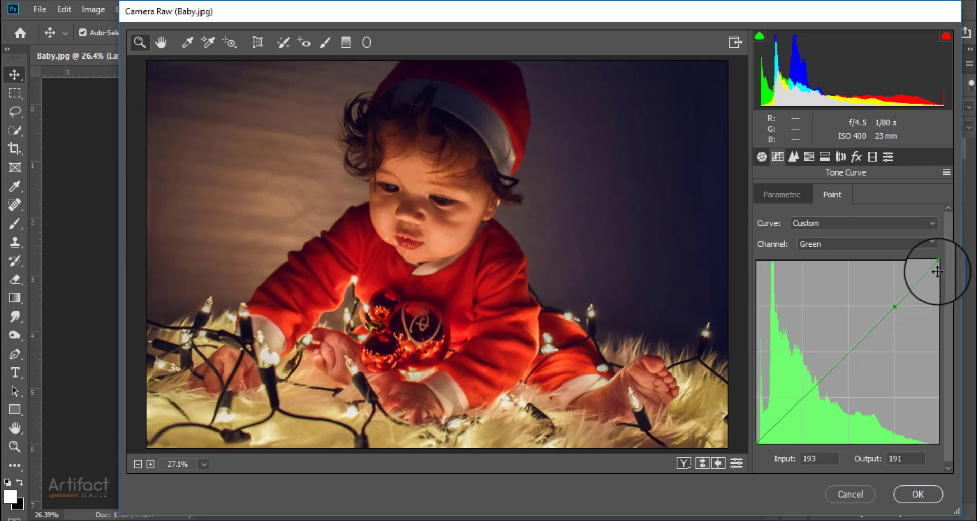
mouse_move(939, 262)
mouse_down()
mouse_move(942, 274)
mouse_move(938, 266)
mouse_up()
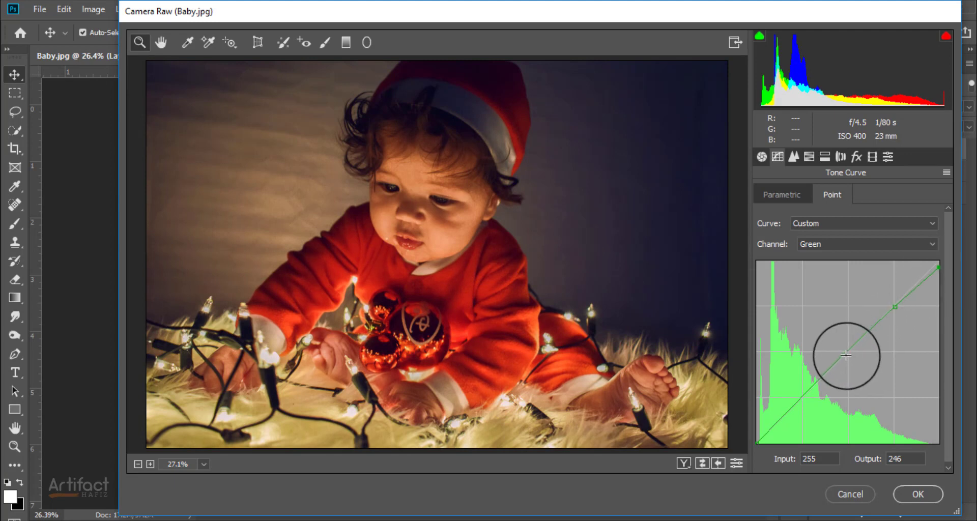
drag(846, 355, 852, 354)
drag(853, 355, 851, 351)
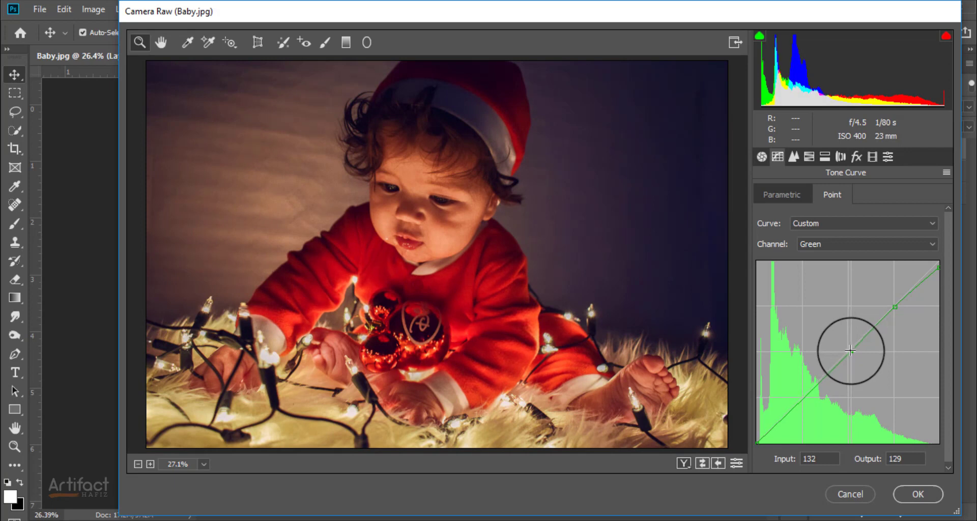
Lower the Red curve's top point to 255/233
click(875, 243)
click(871, 265)
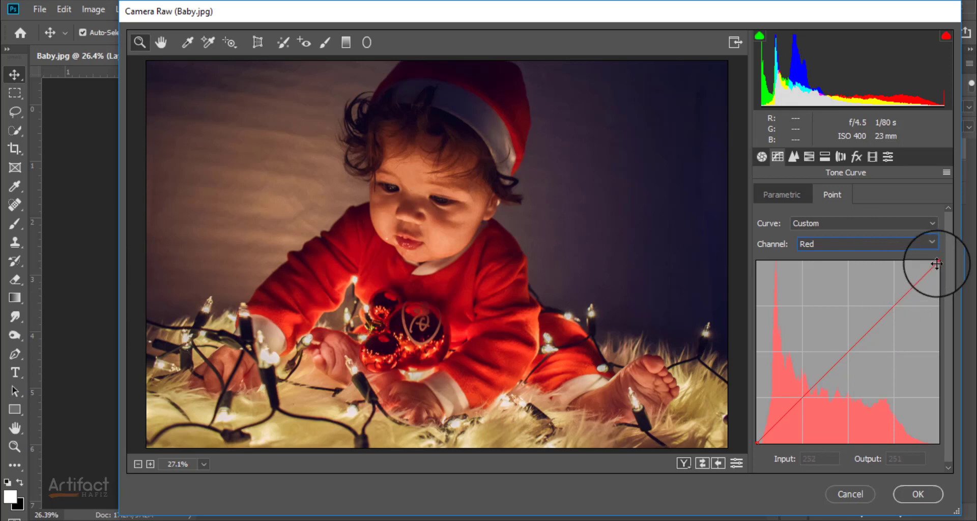
drag(936, 264, 939, 276)
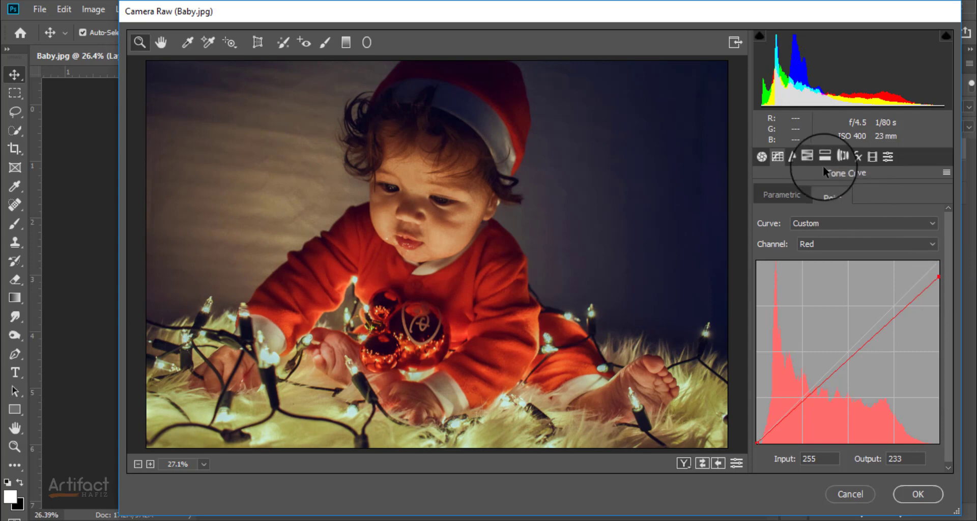
Set Detail sharpening Amount to 10, leaving Luminance noise reduction at 0
click(798, 161)
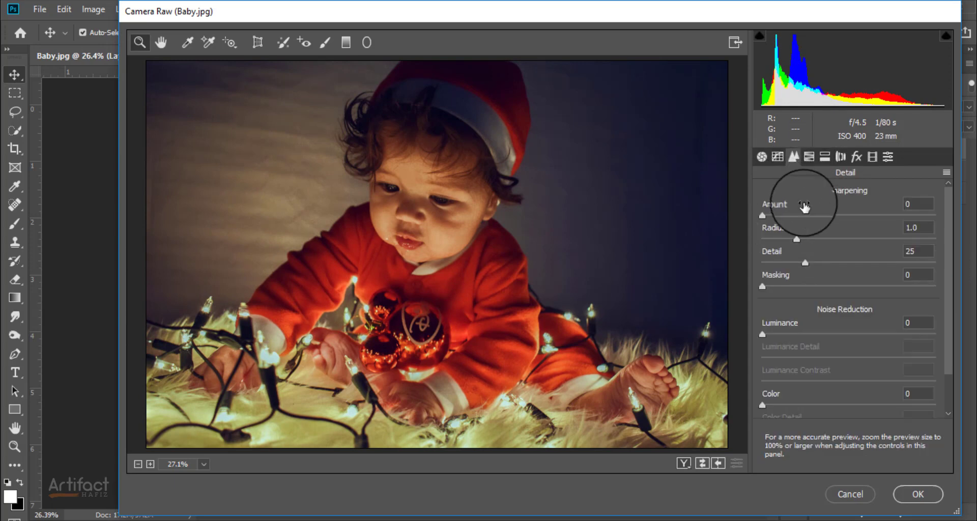
drag(763, 216, 777, 224)
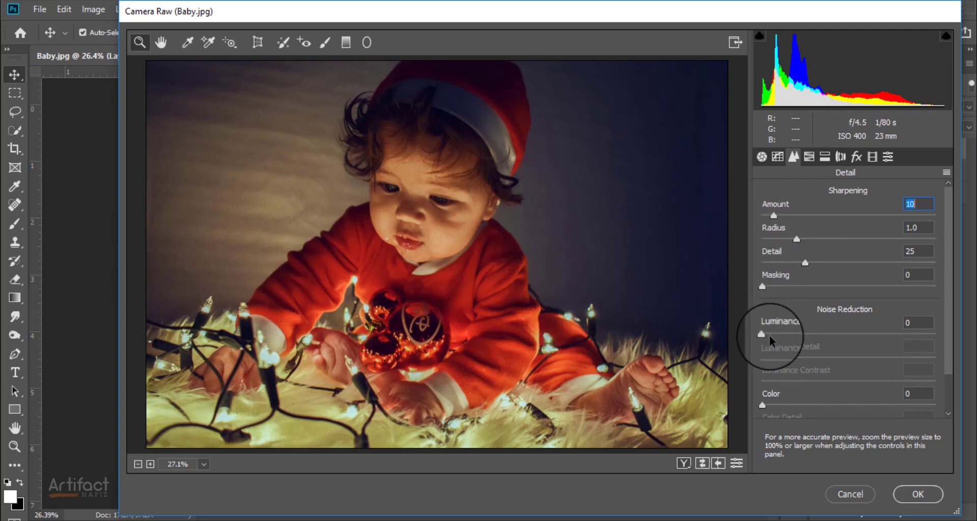
drag(764, 334, 769, 326)
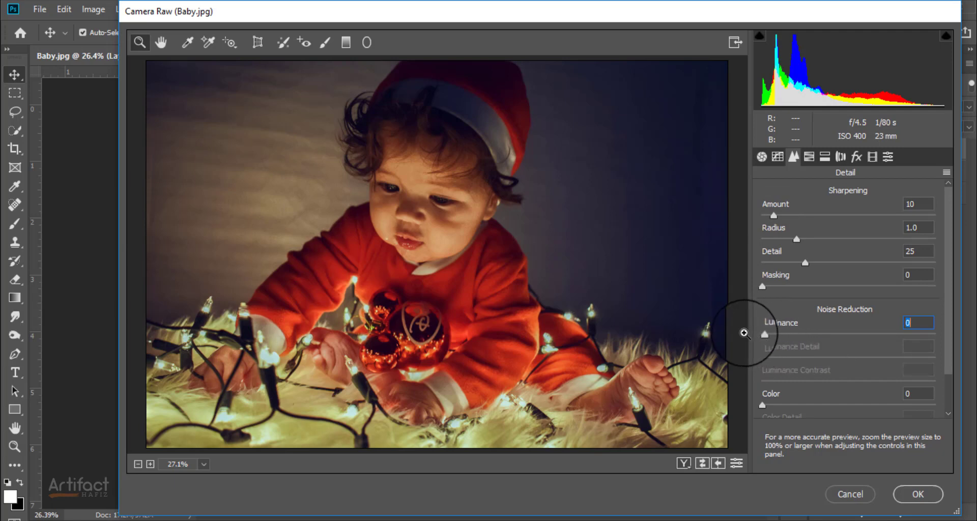
scroll(798, 314, down, 1)
scroll(799, 314, down, 1)
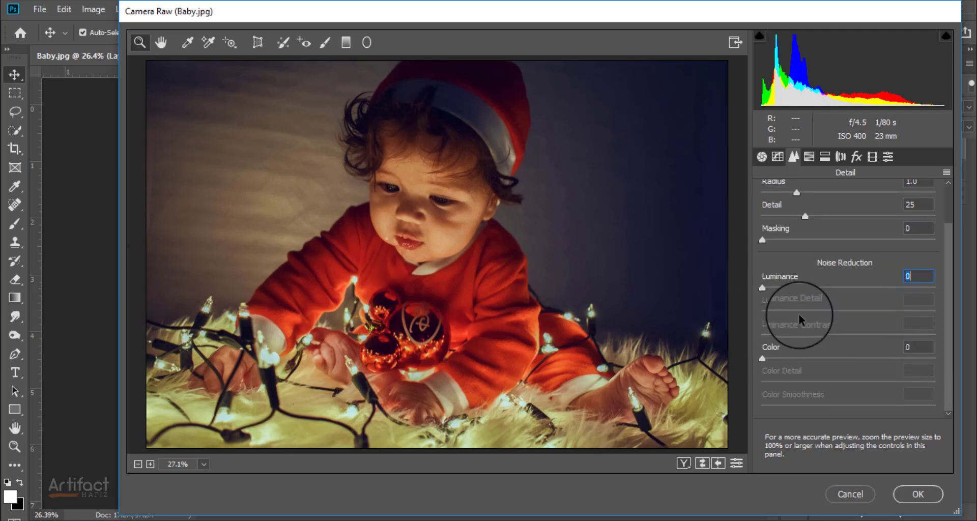
Set HSL saturation to Reds +27, Oranges +20, Yellows -12 and Greens +1
click(809, 157)
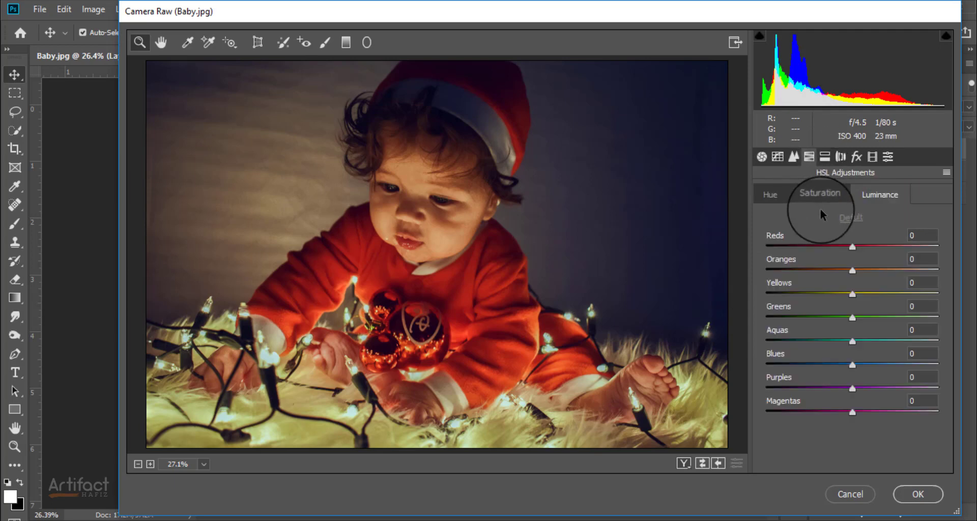
click(820, 195)
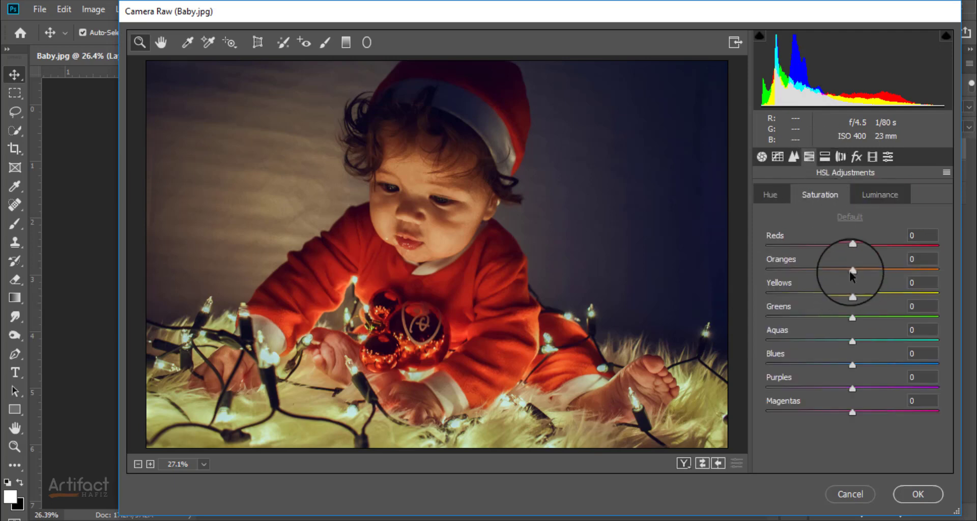
mouse_move(853, 269)
mouse_down()
mouse_move(815, 285)
mouse_move(849, 279)
mouse_up()
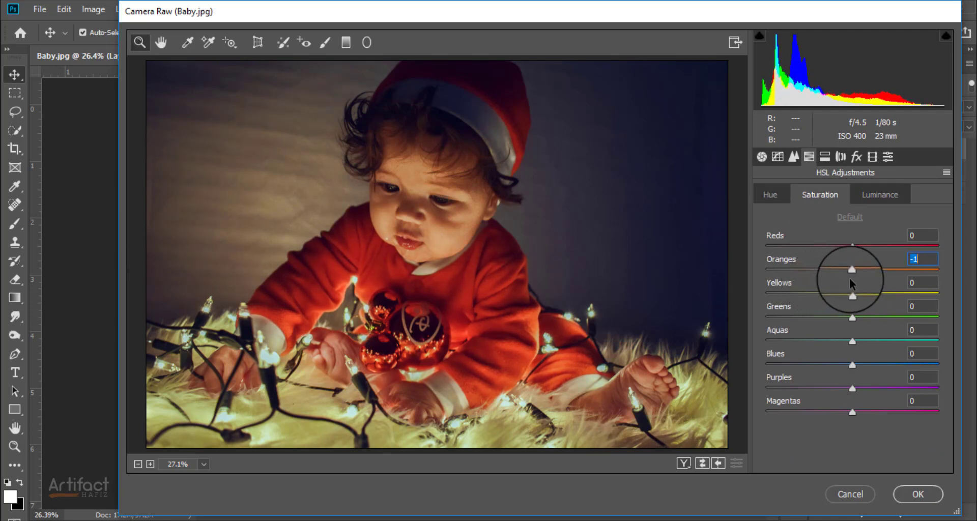
mouse_move(850, 278)
mouse_down()
mouse_move(878, 277)
mouse_move(804, 294)
mouse_move(868, 297)
mouse_move(842, 295)
mouse_move(853, 317)
mouse_up()
click(849, 317)
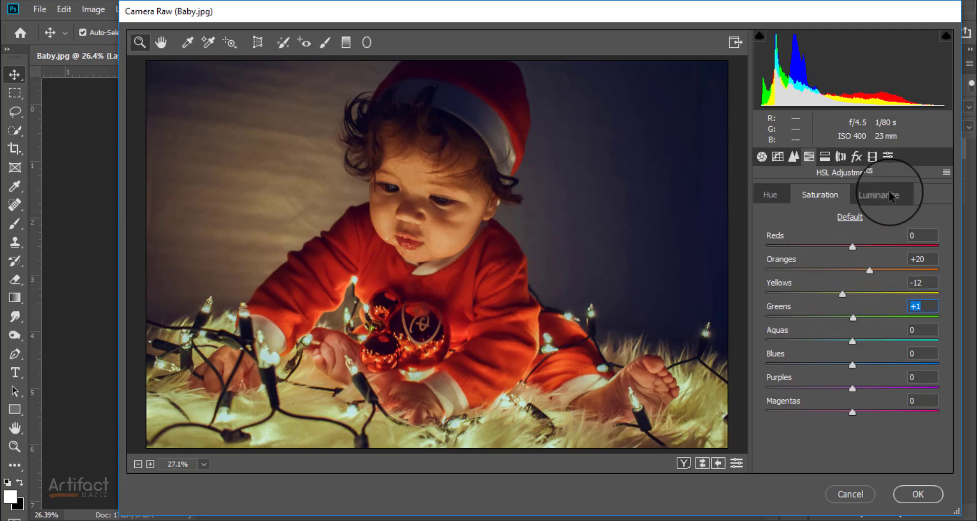
mouse_move(853, 247)
mouse_down()
mouse_move(886, 247)
mouse_move(870, 270)
mouse_up()
Set HSL luminance to Reds -53, Oranges +66 and Yellows -53
click(864, 196)
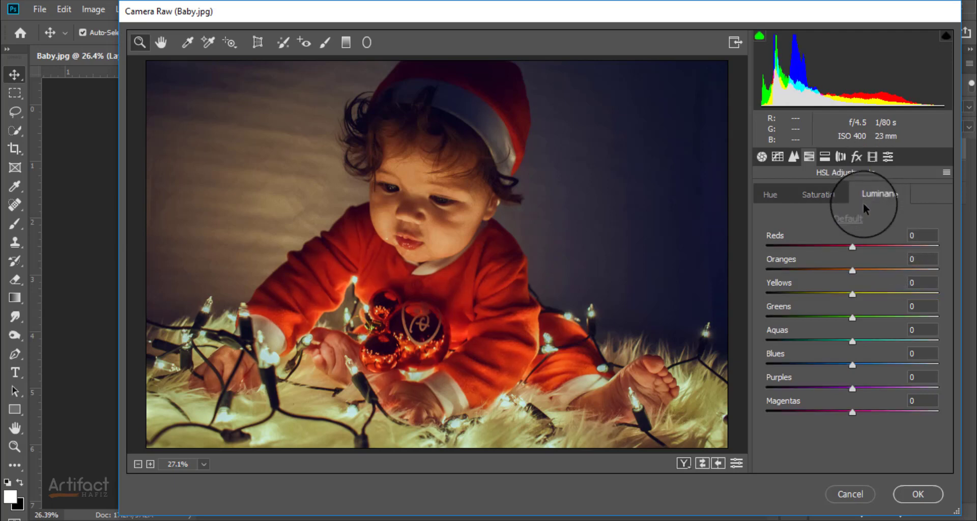
mouse_move(853, 246)
mouse_down()
mouse_move(810, 247)
mouse_move(813, 261)
mouse_move(796, 264)
mouse_move(807, 245)
mouse_move(858, 267)
mouse_move(919, 264)
mouse_move(926, 273)
mouse_move(877, 276)
mouse_move(909, 283)
mouse_up()
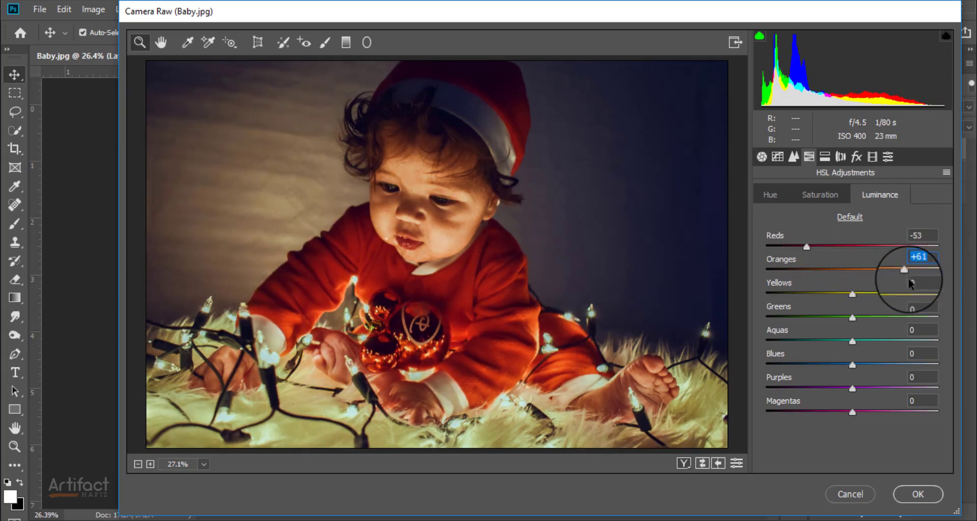
key(Up)
key(Up)
key(Up)
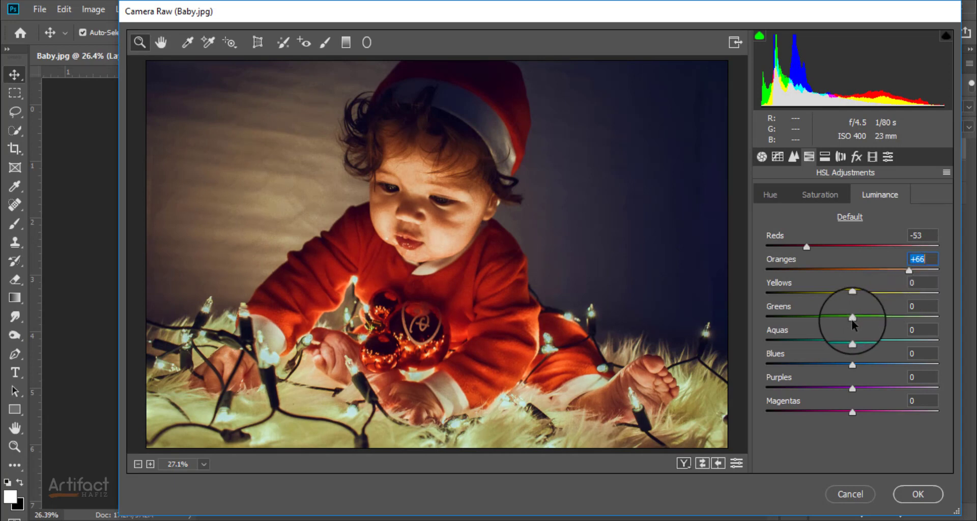
mouse_move(852, 292)
mouse_down()
mouse_move(888, 294)
mouse_move(792, 301)
mouse_move(822, 305)
mouse_move(809, 309)
mouse_up()
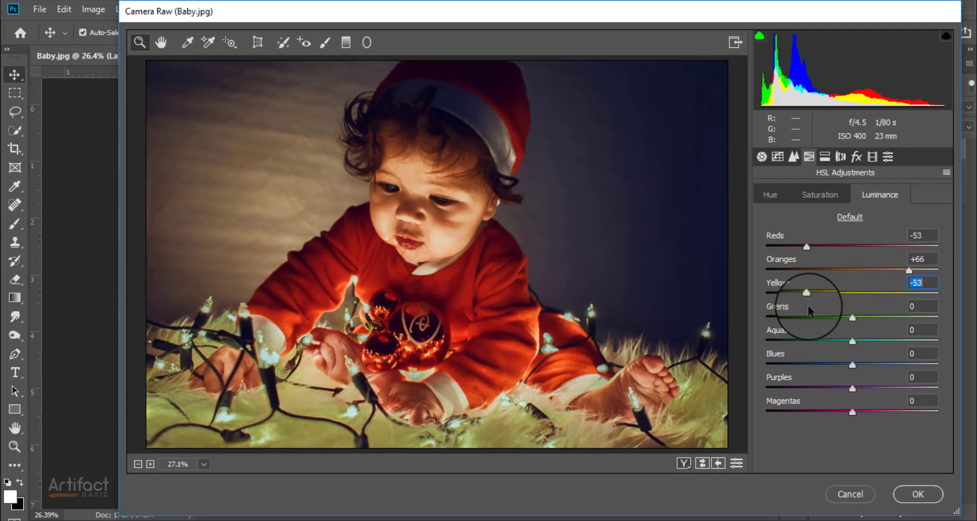
Set Split Toning Highlights to Hue 245/Saturation 12 and Shadows to Hue 284/Saturation 10
click(824, 157)
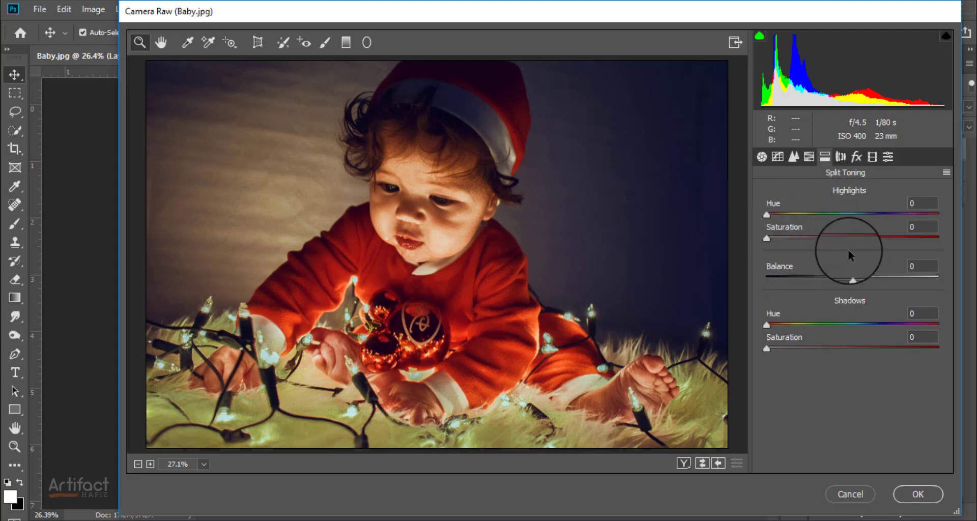
mouse_move(767, 239)
mouse_down()
mouse_move(805, 247)
mouse_move(788, 249)
mouse_up()
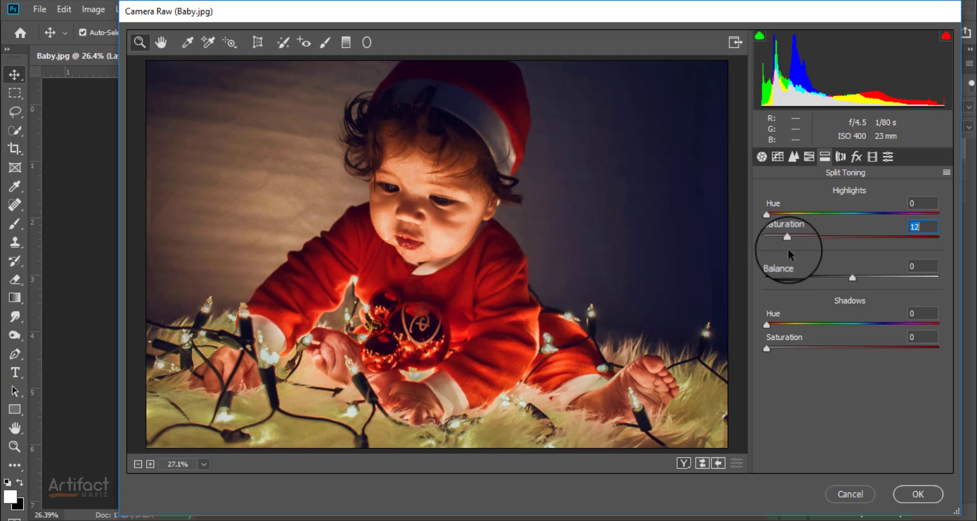
drag(766, 216, 968, 219)
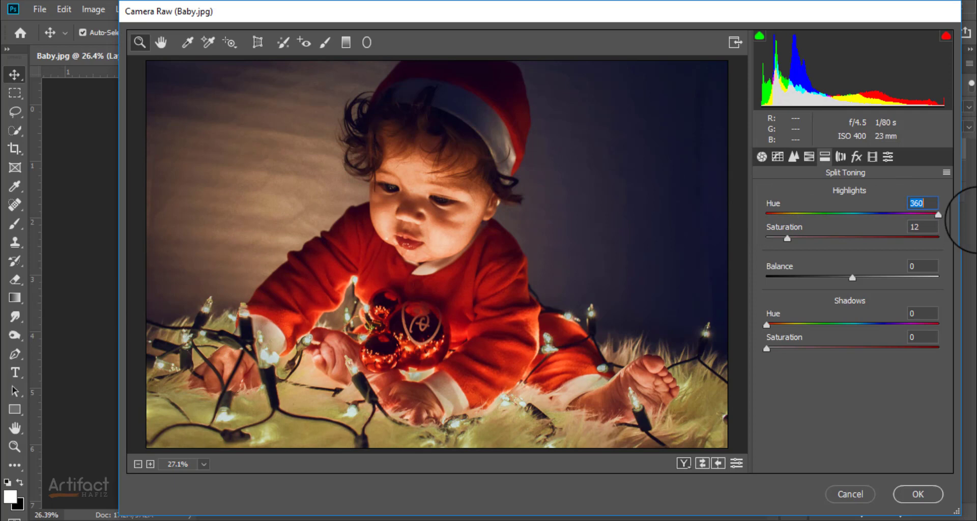
click(910, 213)
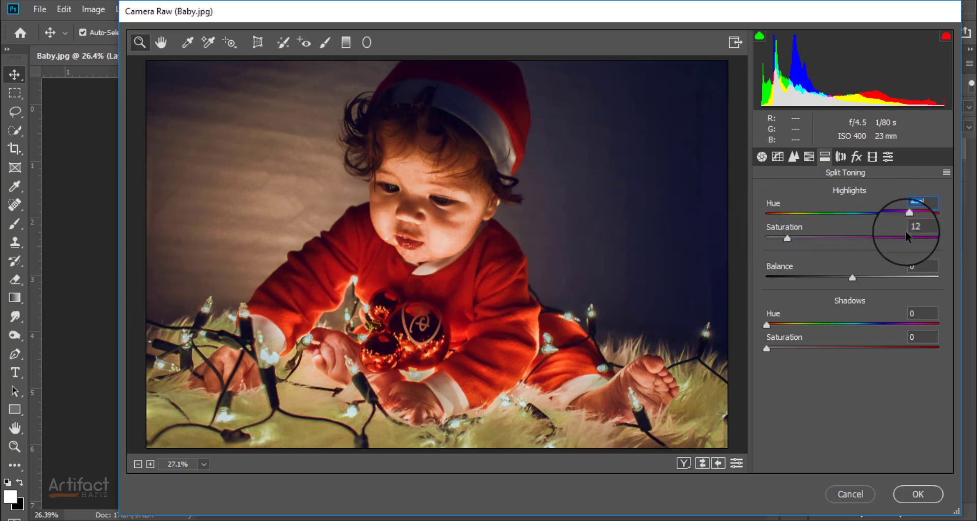
mouse_move(906, 231)
mouse_down()
mouse_move(858, 231)
mouse_move(881, 233)
mouse_up()
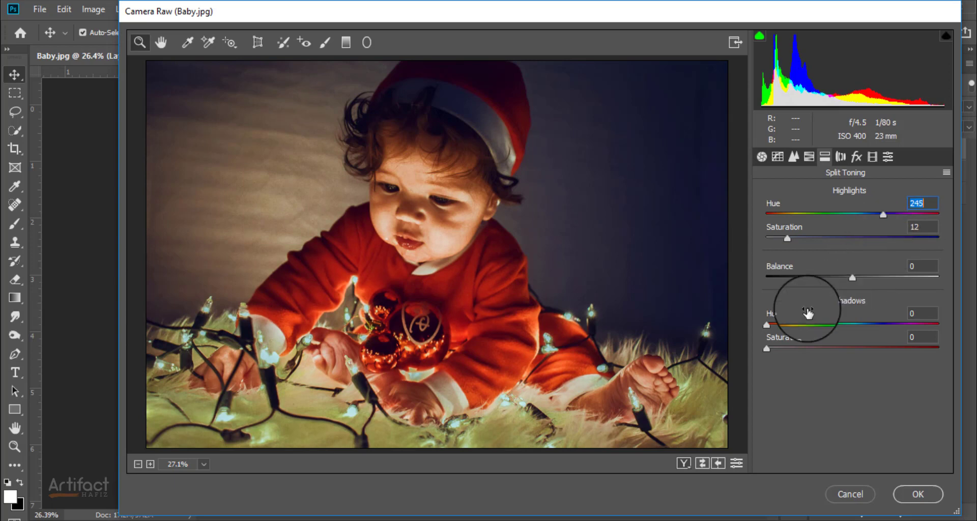
mouse_move(770, 349)
mouse_down()
mouse_move(785, 348)
mouse_move(780, 325)
mouse_move(934, 327)
mouse_move(910, 326)
mouse_move(908, 340)
mouse_move(891, 344)
mouse_up()
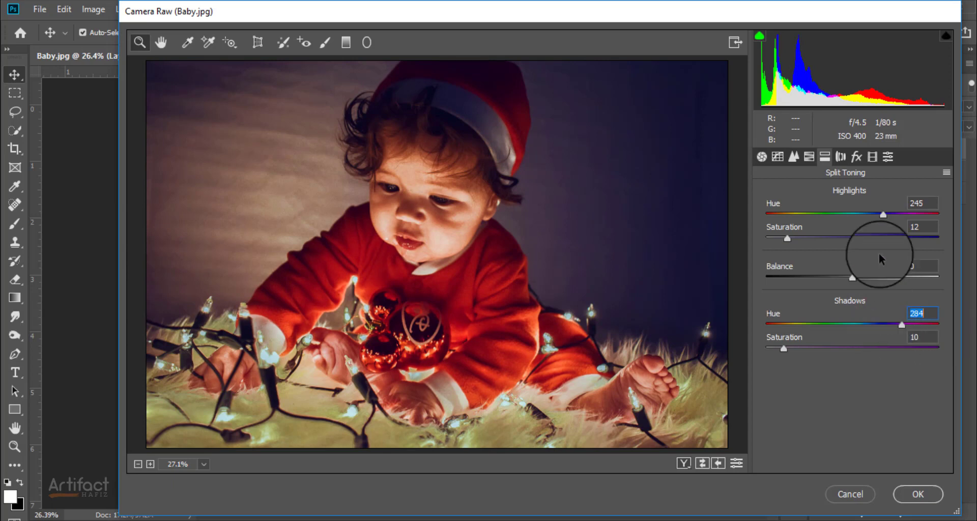
Step past Lens Corrections and Effects to Camera Raw's Calibration panel, all primaries at 0
click(841, 156)
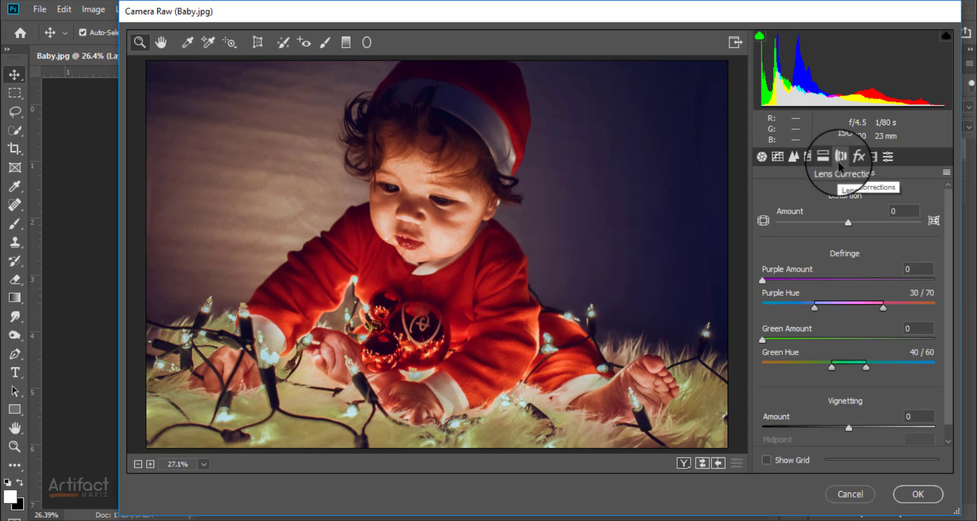
click(859, 157)
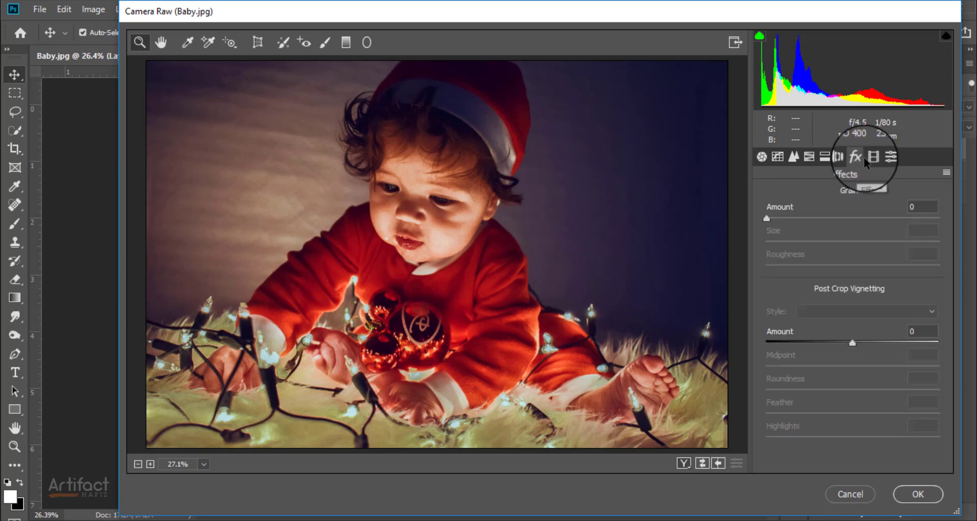
click(871, 158)
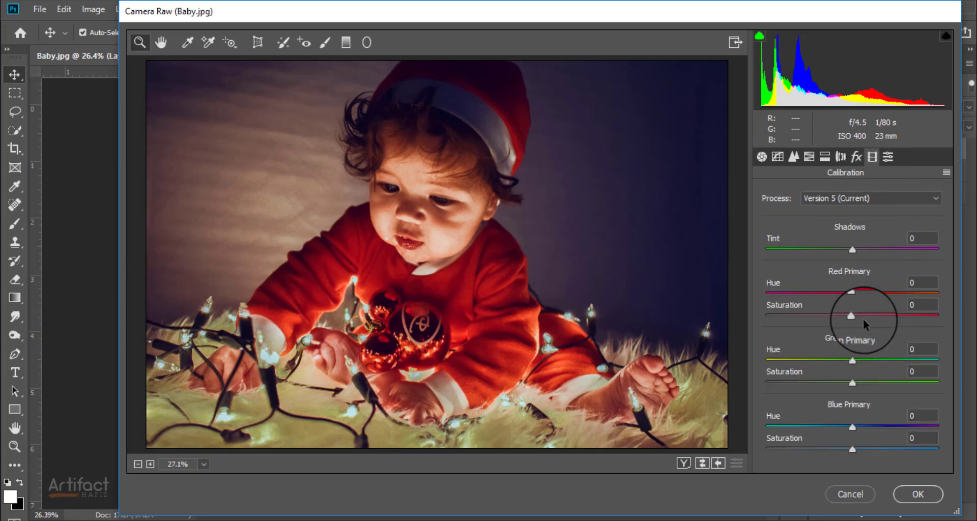
Set calibration Red saturation -15, Green hue +19/saturation +18, Blue hue +11/saturation +30
mouse_move(851, 292)
mouse_down()
mouse_move(900, 292)
mouse_move(817, 315)
mouse_up()
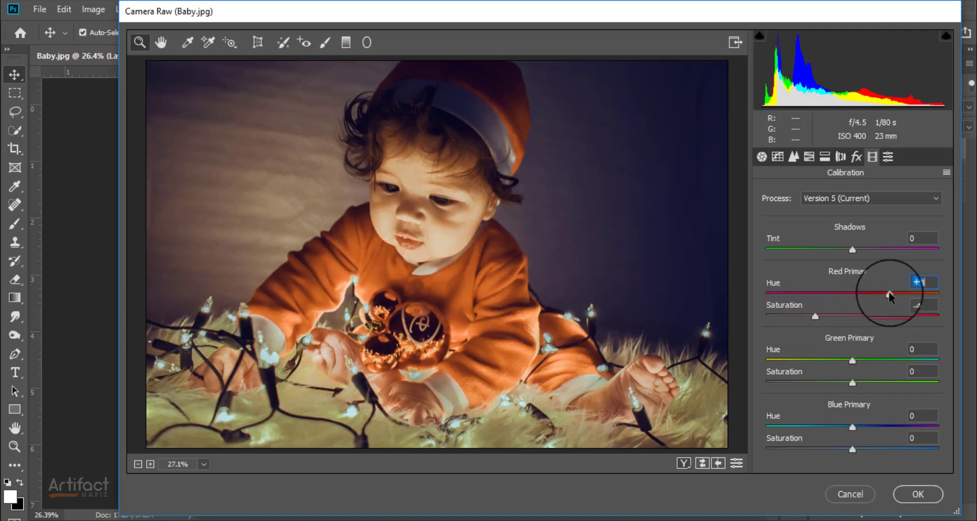
mouse_move(889, 293)
mouse_down()
mouse_move(817, 317)
mouse_move(862, 317)
mouse_move(828, 320)
mouse_move(848, 324)
mouse_move(835, 324)
mouse_move(840, 316)
mouse_up()
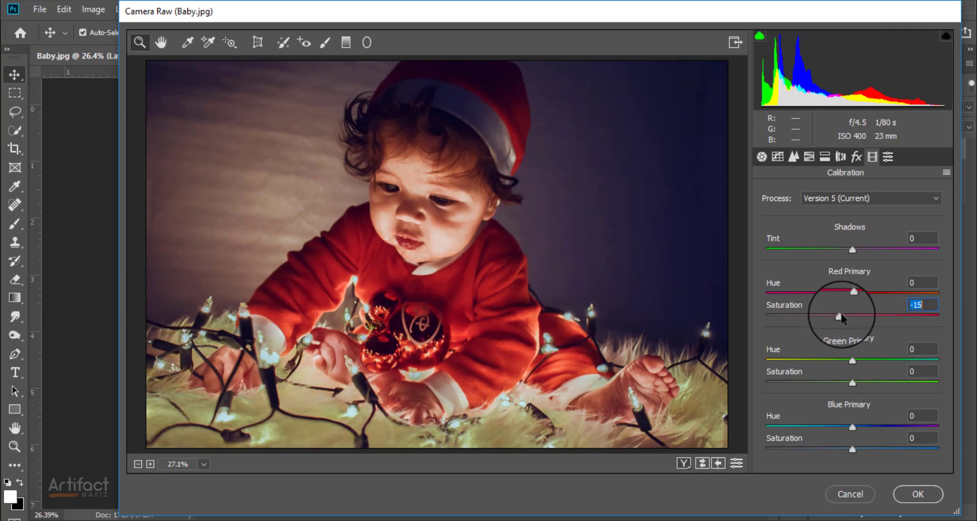
mouse_move(854, 360)
mouse_down()
mouse_move(941, 356)
mouse_move(819, 359)
mouse_move(911, 356)
mouse_move(870, 359)
mouse_move(890, 382)
mouse_move(866, 384)
mouse_move(888, 387)
mouse_move(753, 405)
mouse_move(876, 401)
mouse_move(861, 404)
mouse_move(900, 428)
mouse_up()
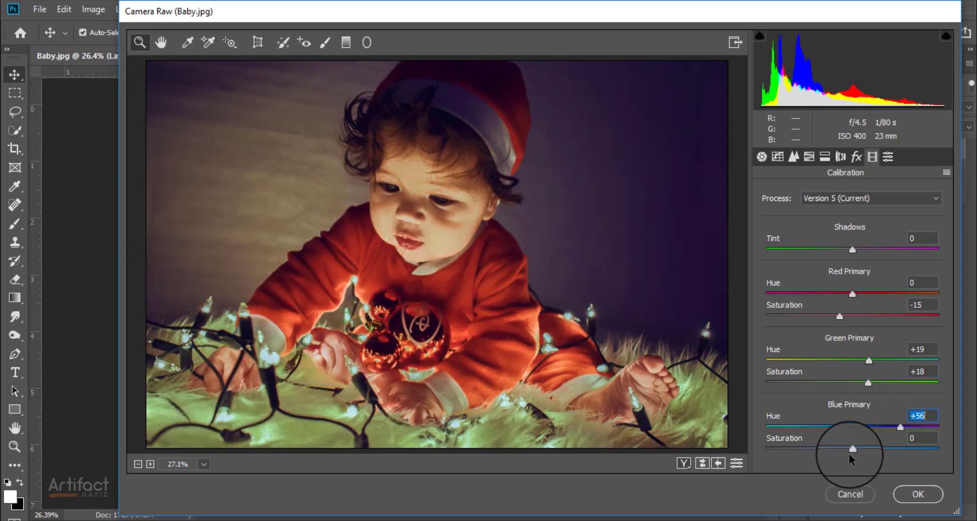
mouse_move(852, 450)
mouse_down()
mouse_move(777, 449)
mouse_move(790, 450)
mouse_up()
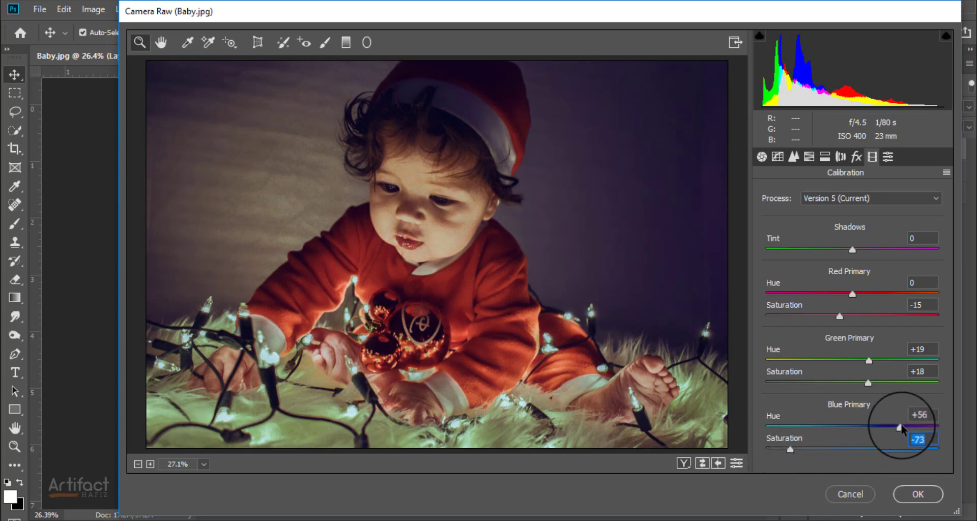
mouse_move(902, 426)
mouse_down()
mouse_move(800, 429)
mouse_move(786, 461)
mouse_move(893, 431)
mouse_move(853, 432)
mouse_move(890, 429)
mouse_move(868, 432)
mouse_up()
mouse_move(789, 449)
mouse_down()
mouse_move(918, 448)
mouse_move(798, 450)
mouse_move(909, 448)
mouse_move(877, 450)
mouse_move(816, 428)
mouse_move(876, 427)
mouse_move(865, 424)
mouse_up()
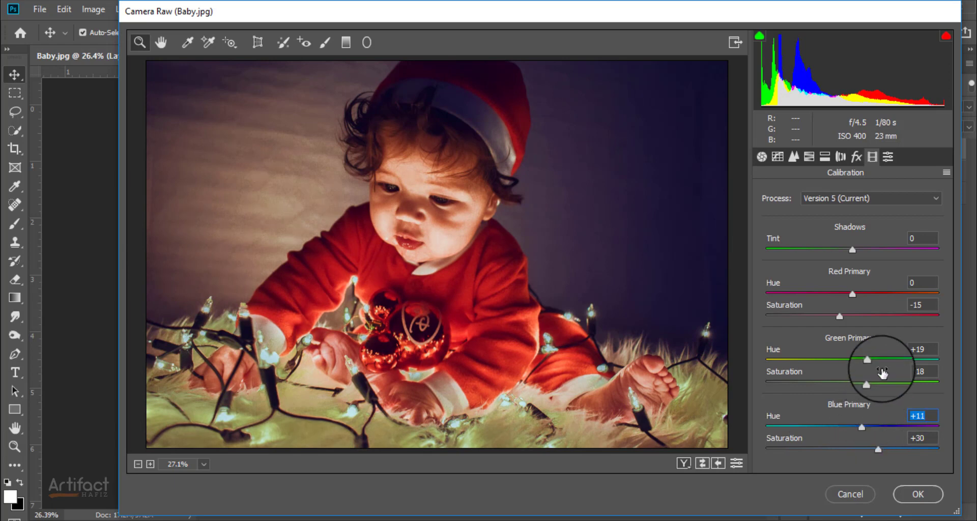
Apply the Camera Raw filter to Layer 1, then hide and show the layer to compare
click(888, 157)
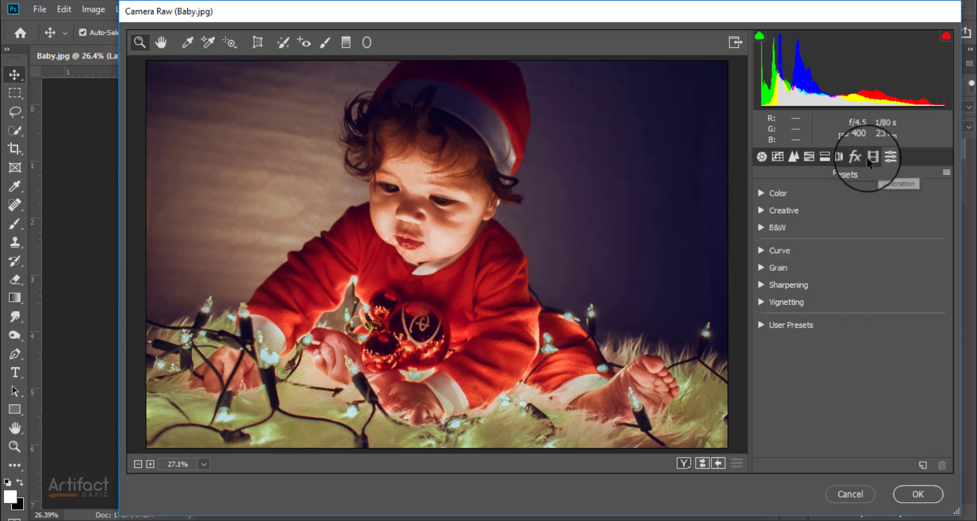
click(868, 157)
click(911, 493)
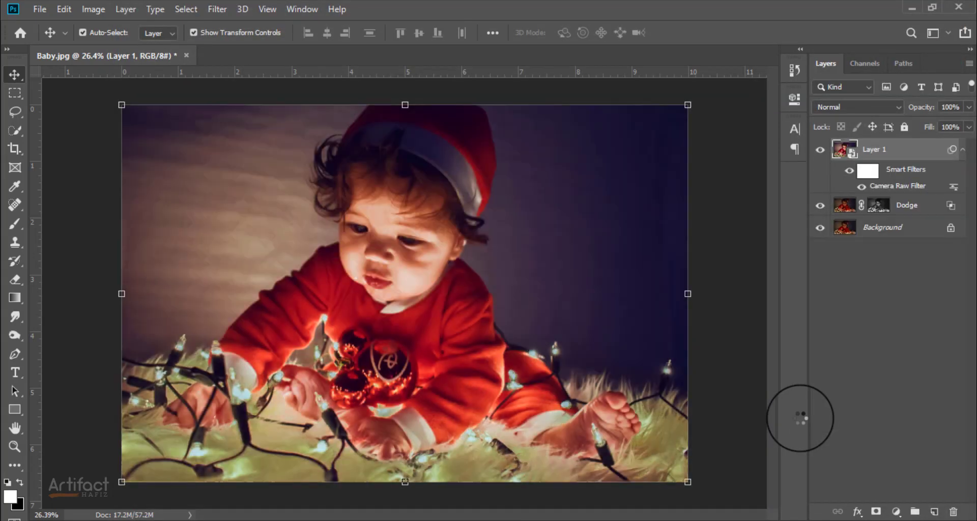
click(820, 151)
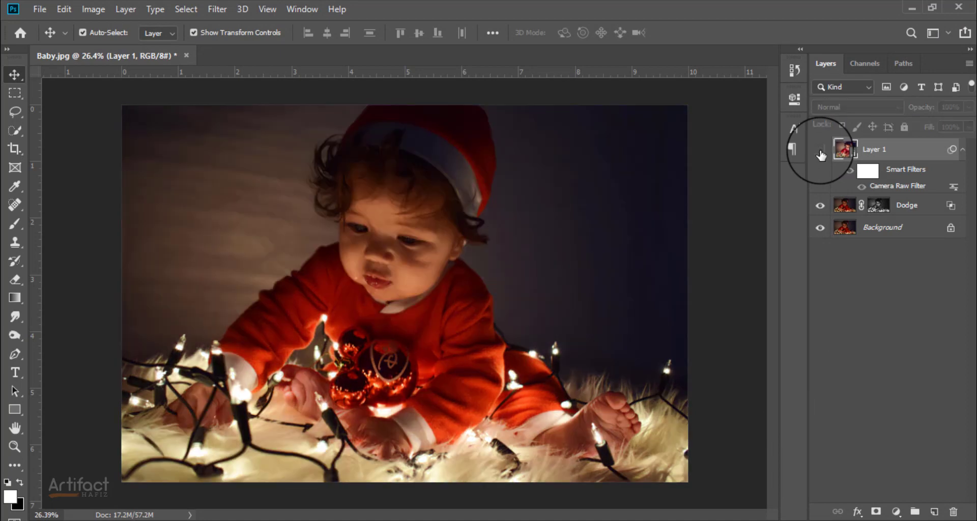
click(820, 151)
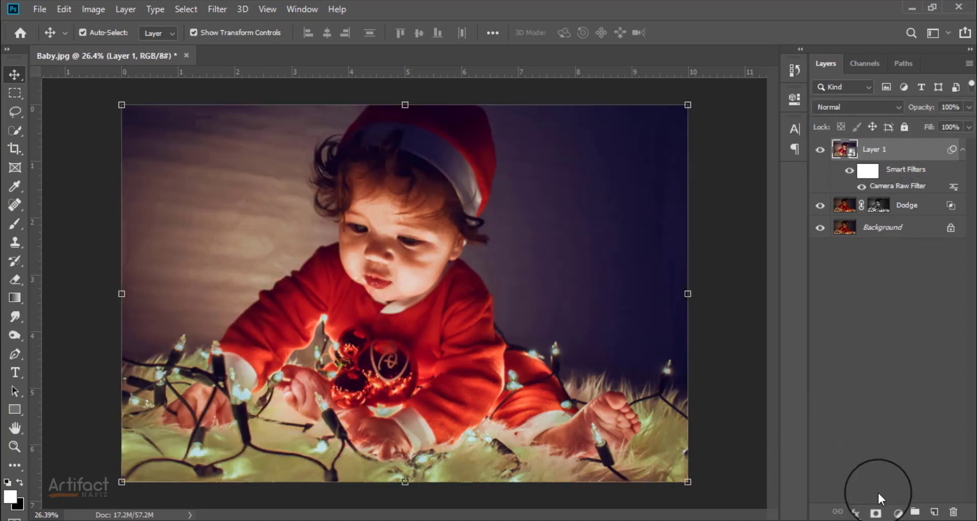
Add a Color Lookup adjustment layer using the FuturisticBleak.3DL lookup table
click(898, 512)
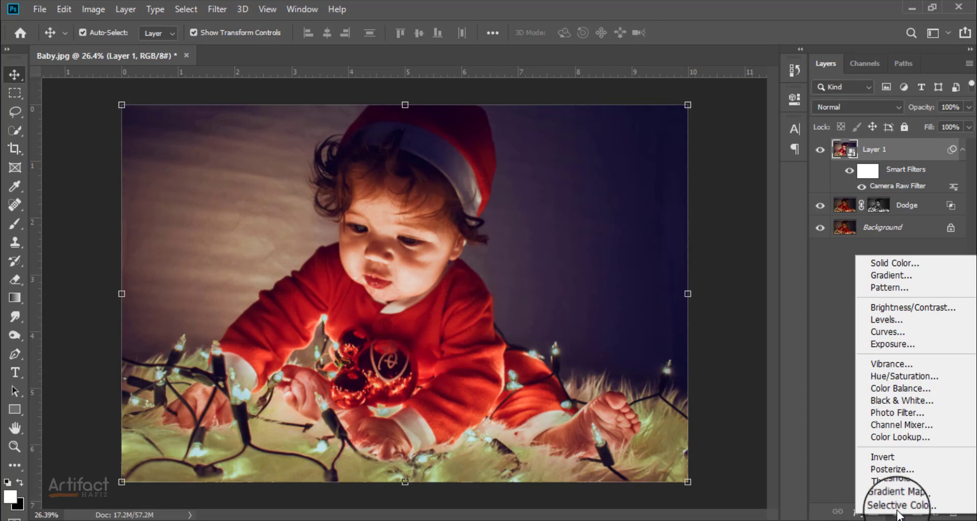
click(894, 437)
click(699, 139)
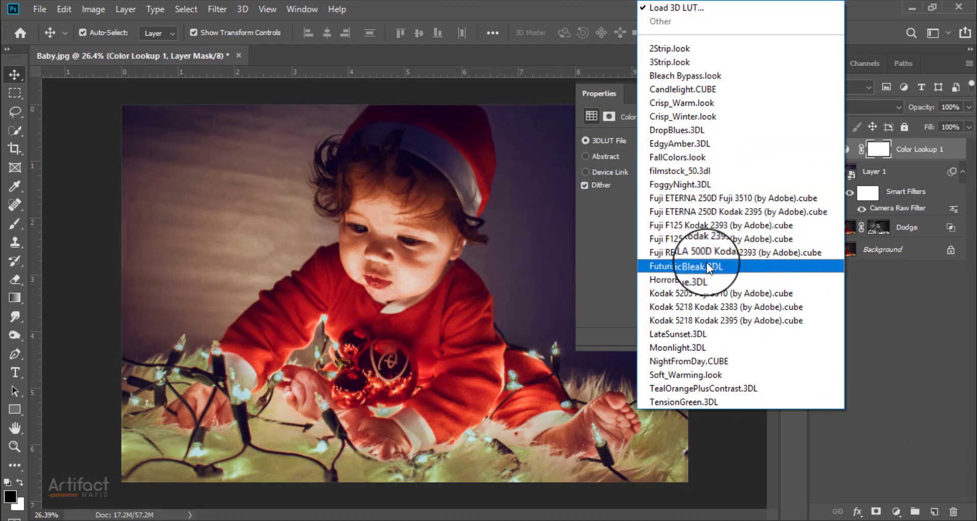
click(706, 266)
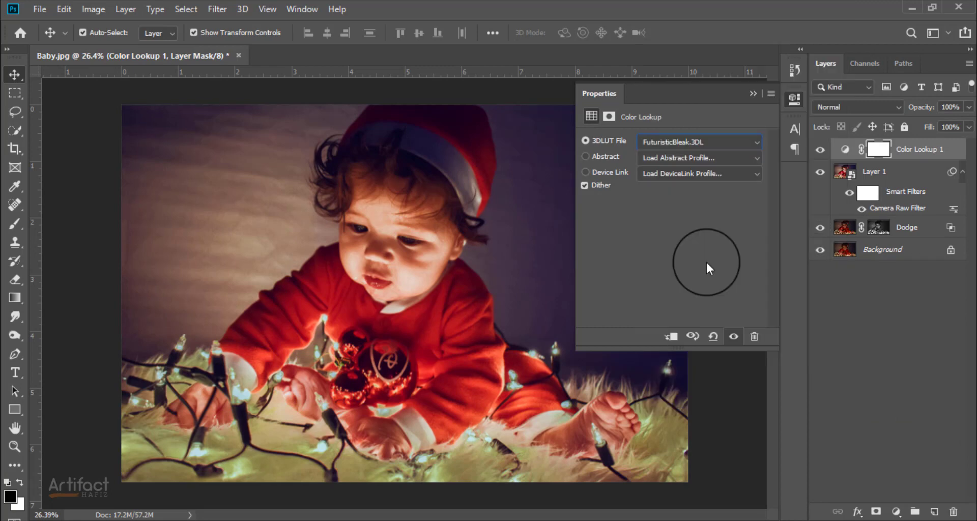
click(754, 94)
click(845, 149)
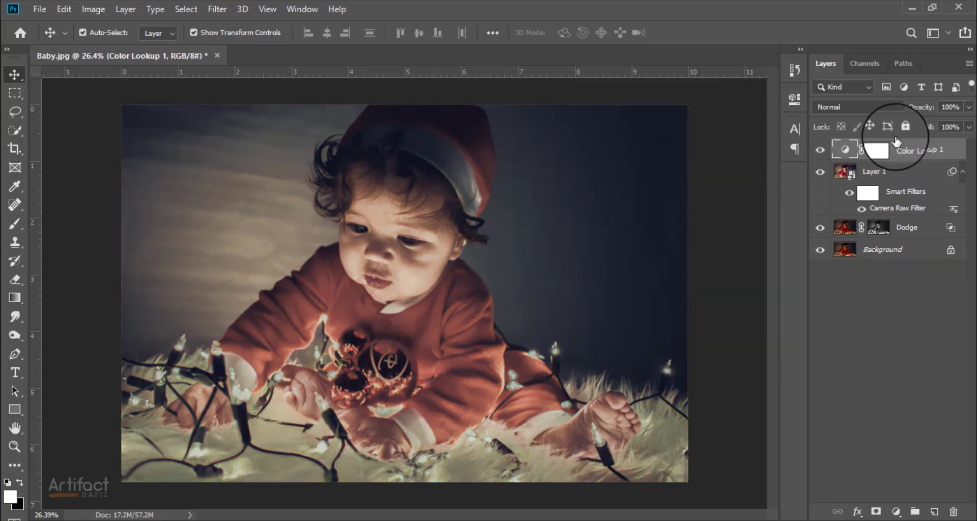
Blend Color Lookup 1 in Screen mode at 30% opacity, toggling it to compare
click(848, 108)
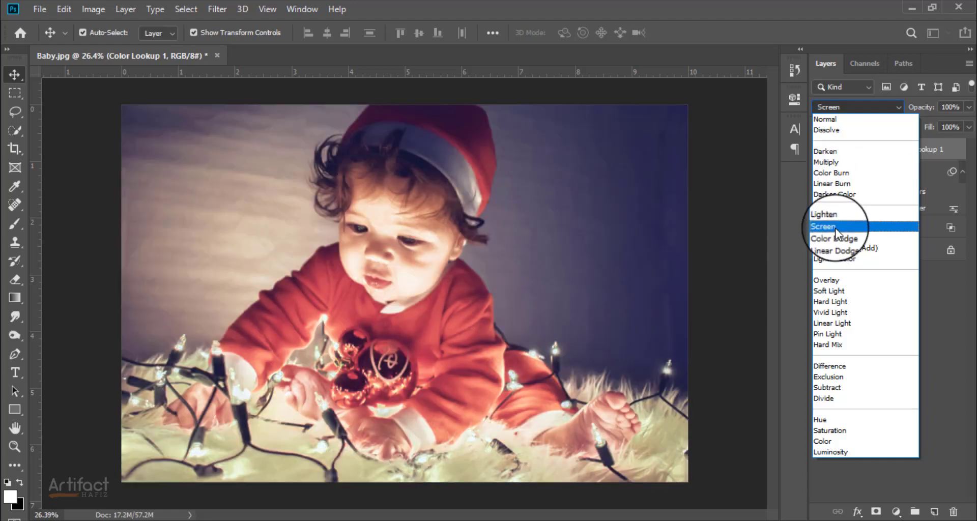
click(836, 227)
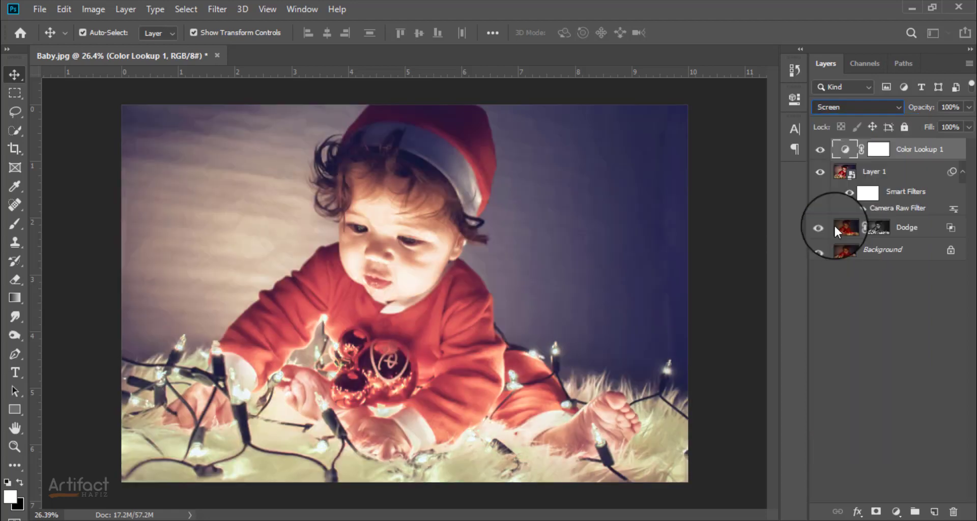
click(969, 107)
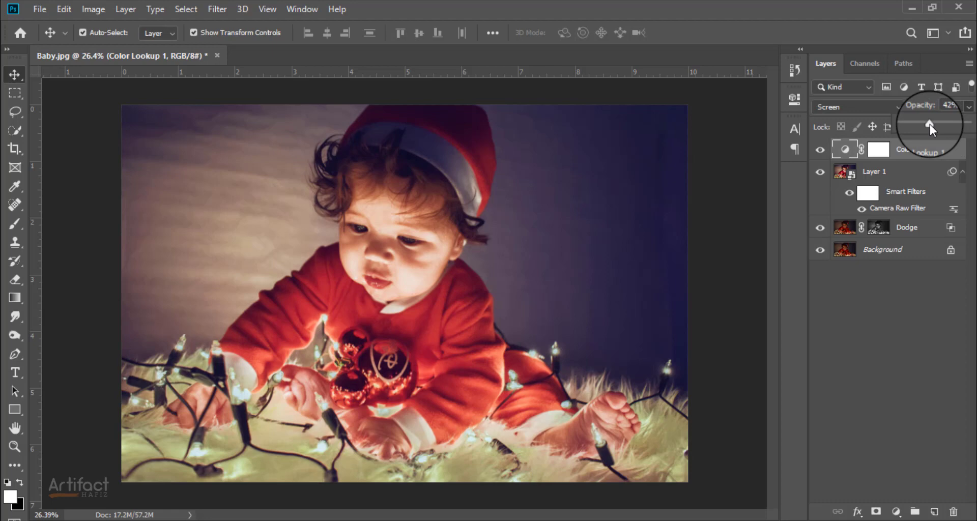
mouse_move(947, 122)
mouse_down()
mouse_move(908, 125)
mouse_move(922, 135)
mouse_up()
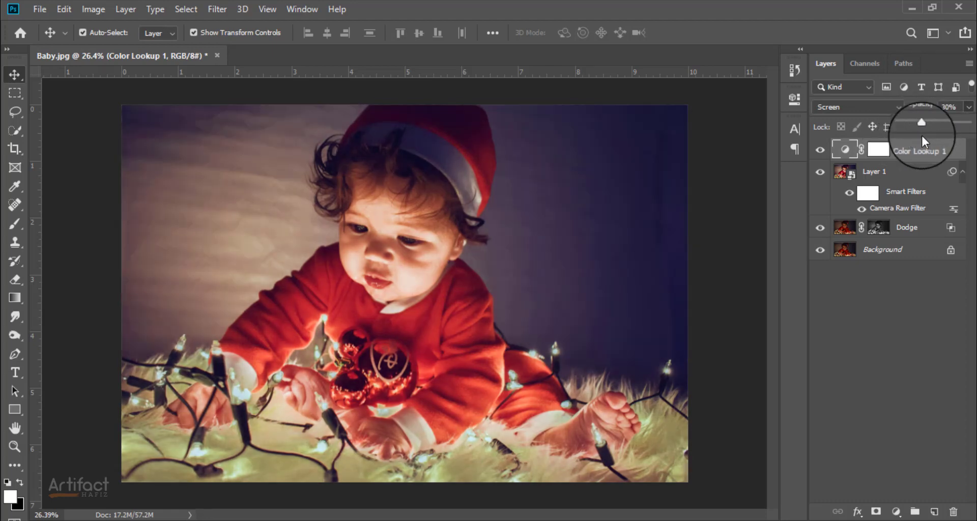
click(820, 150)
click(820, 150)
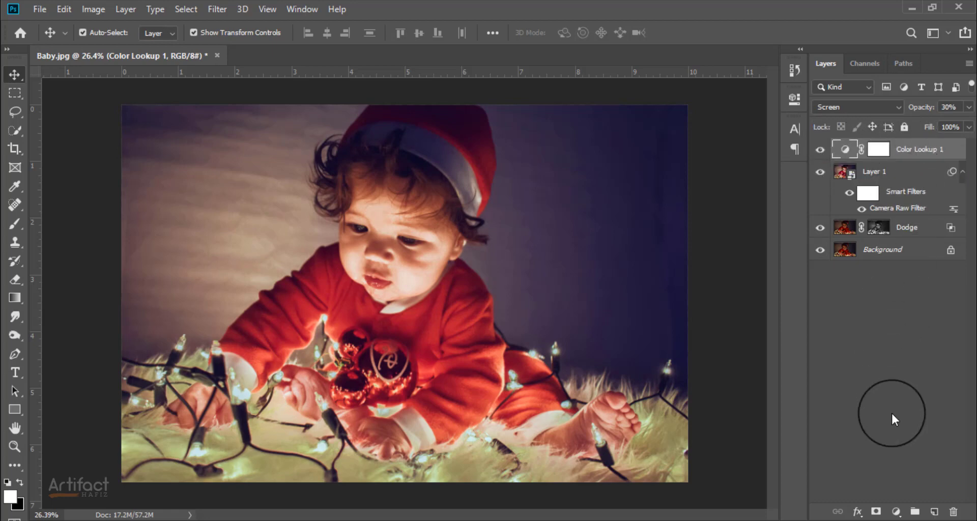
Add a Gradient Map adjustment layer with the Blue, Red, Yellow gradient
click(896, 507)
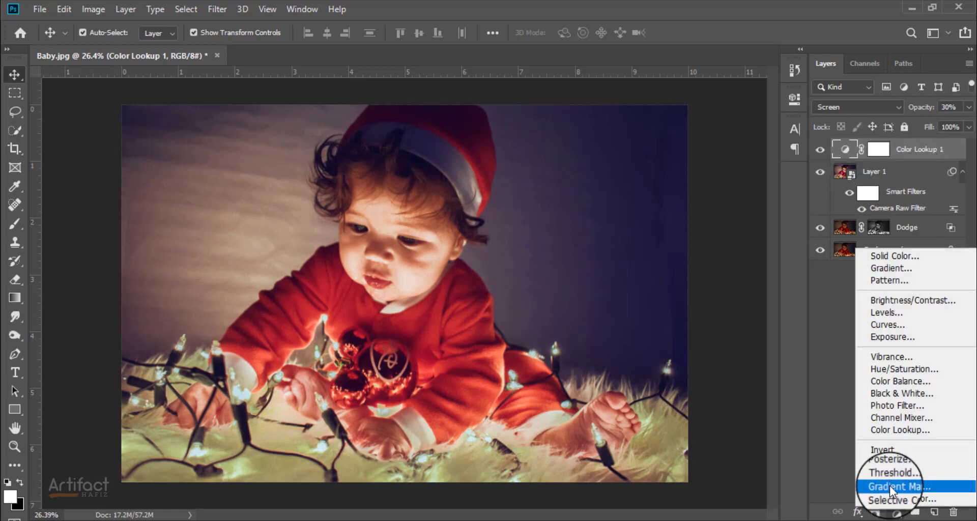
click(889, 486)
click(695, 144)
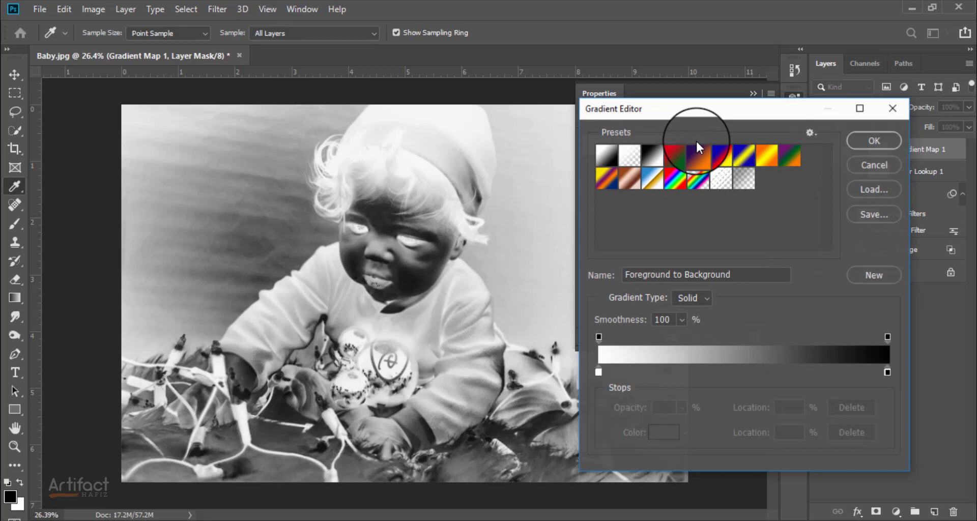
click(721, 156)
click(861, 138)
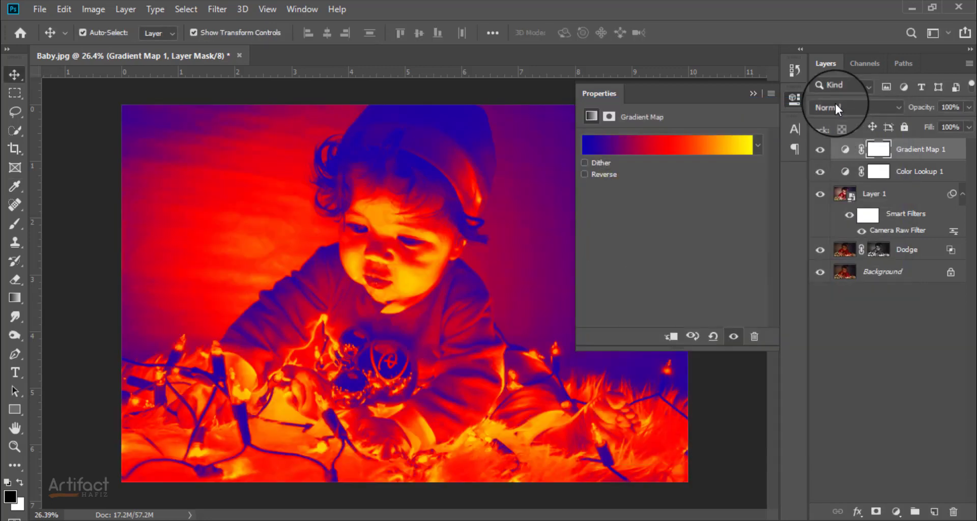
Blend Gradient Map 1 in Soft Light at 10% opacity
click(835, 106)
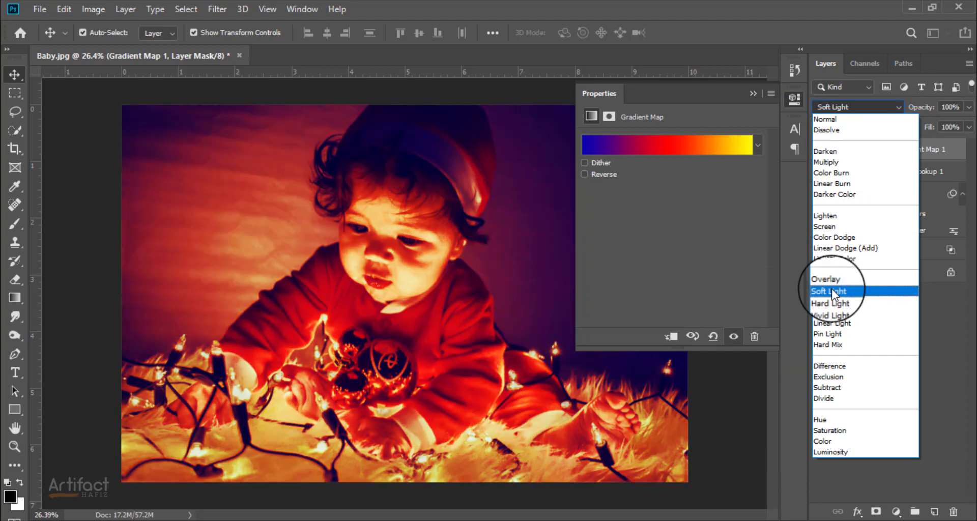
click(832, 290)
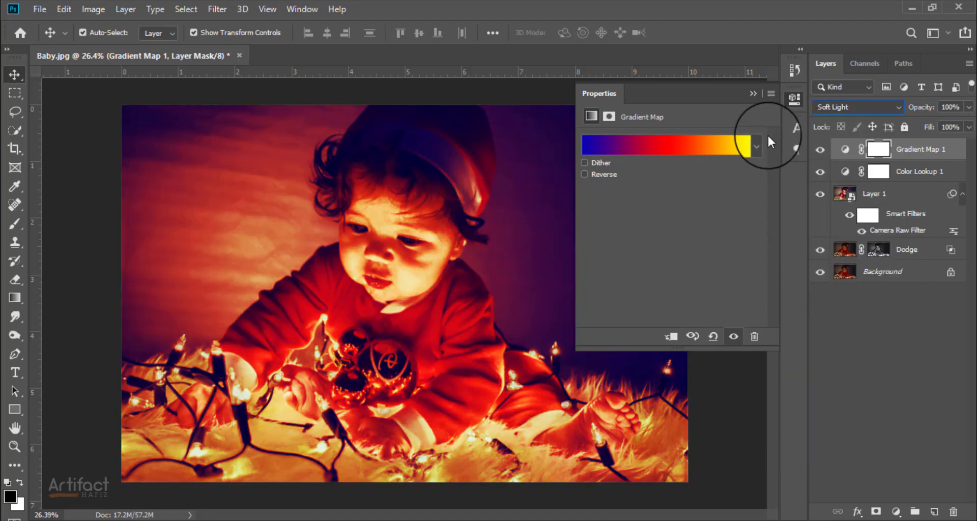
click(971, 107)
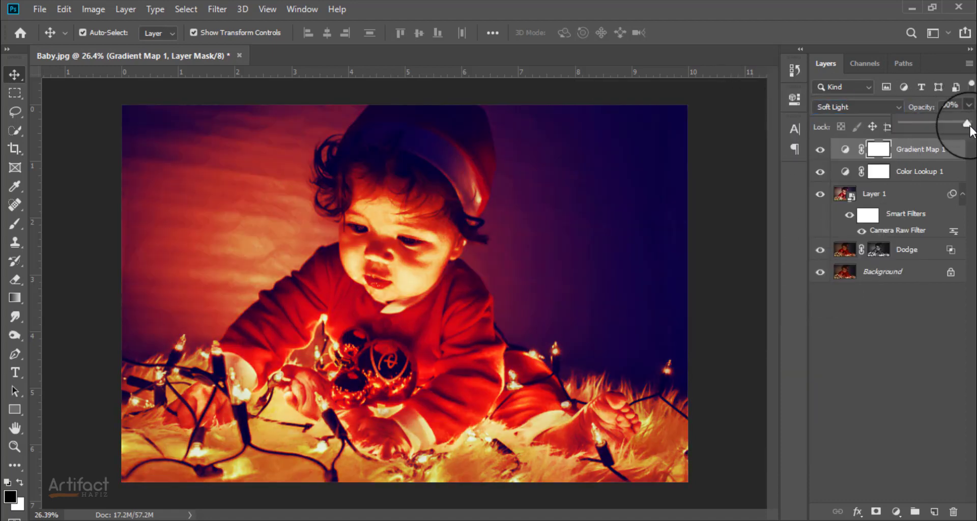
click(901, 127)
drag(899, 130, 908, 132)
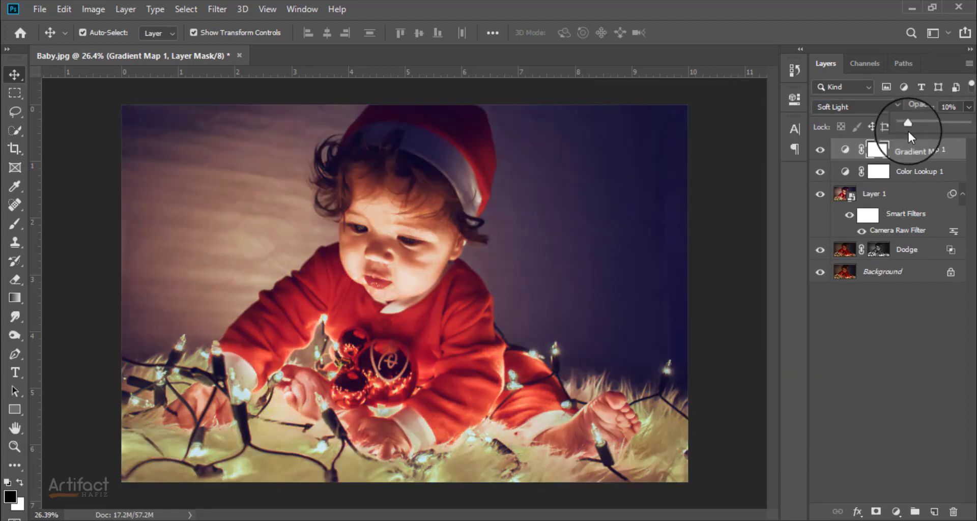
click(844, 149)
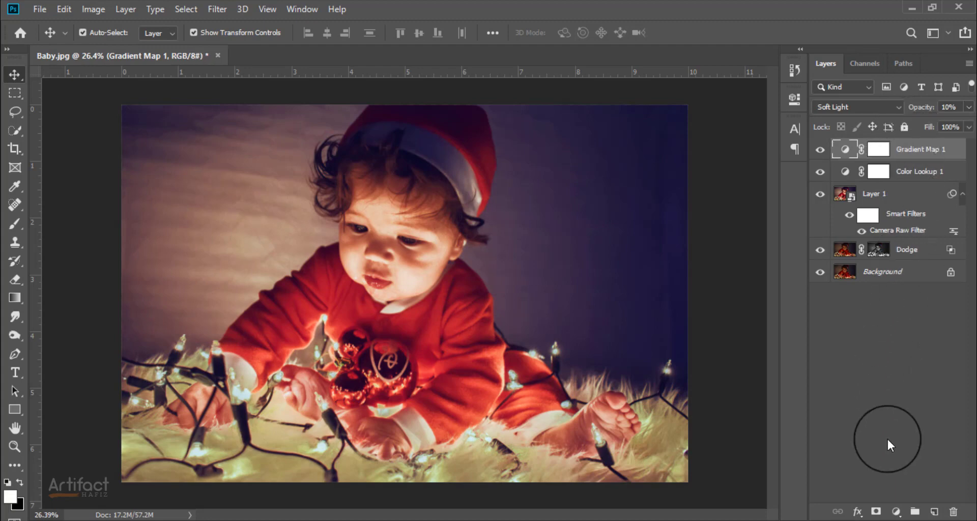
Add a Color Balance layer with midtones Cyan/Red -28, Magenta/Green -6, Yellow/Blue +13
click(897, 511)
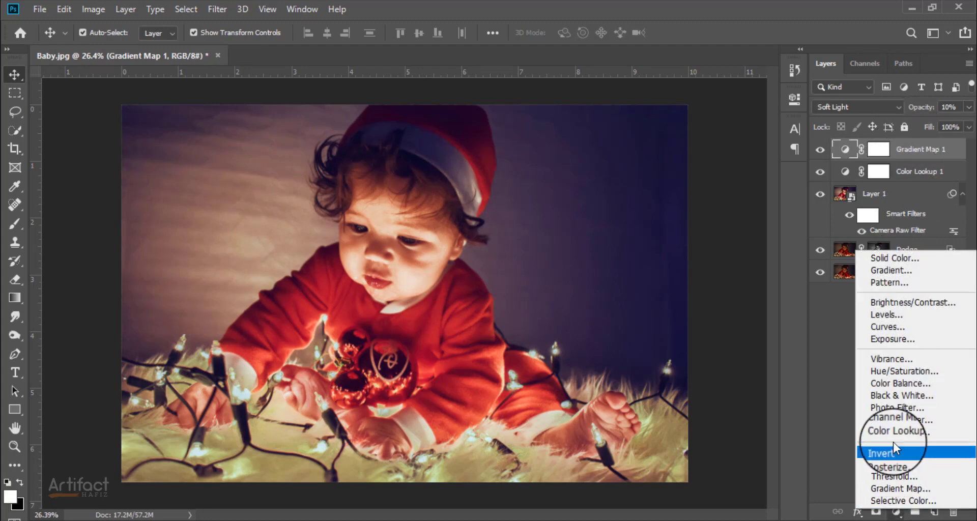
click(896, 383)
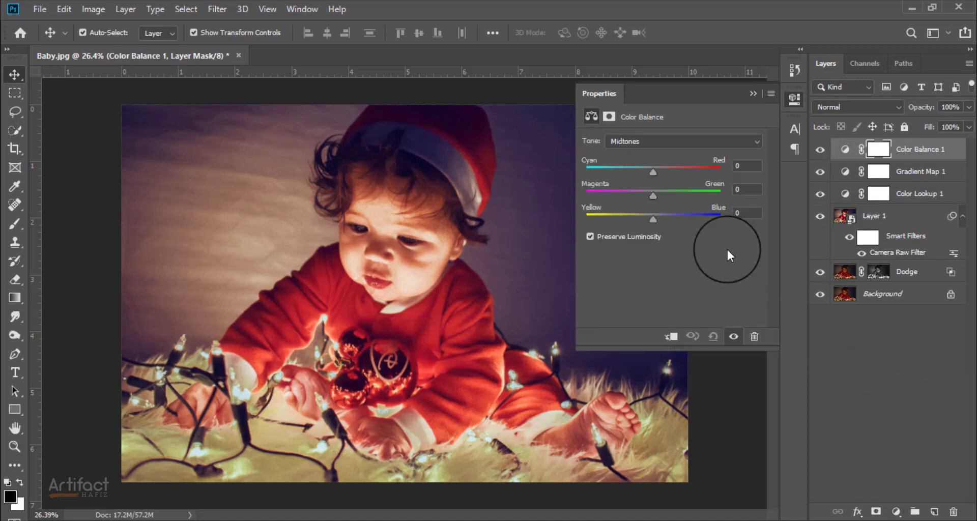
drag(653, 172, 630, 178)
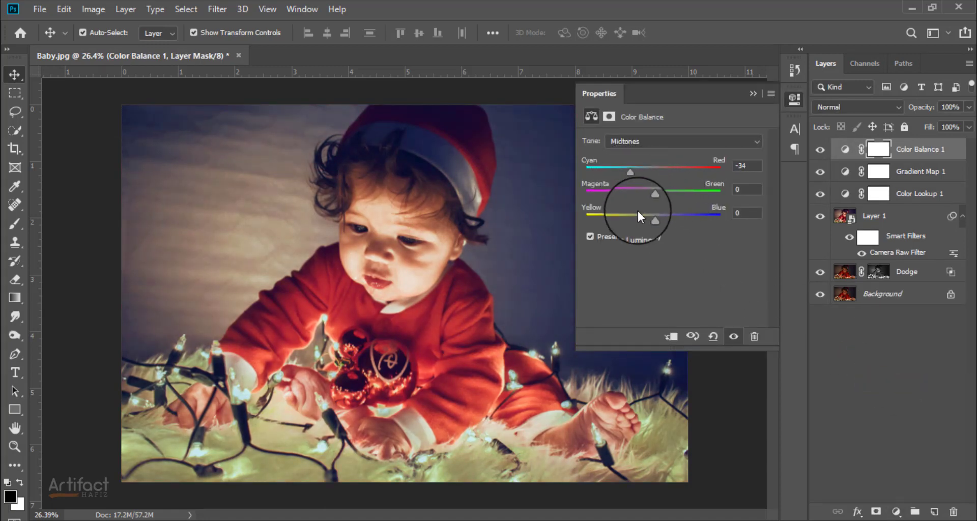
mouse_move(655, 220)
mouse_down()
mouse_move(639, 220)
mouse_move(662, 222)
mouse_up()
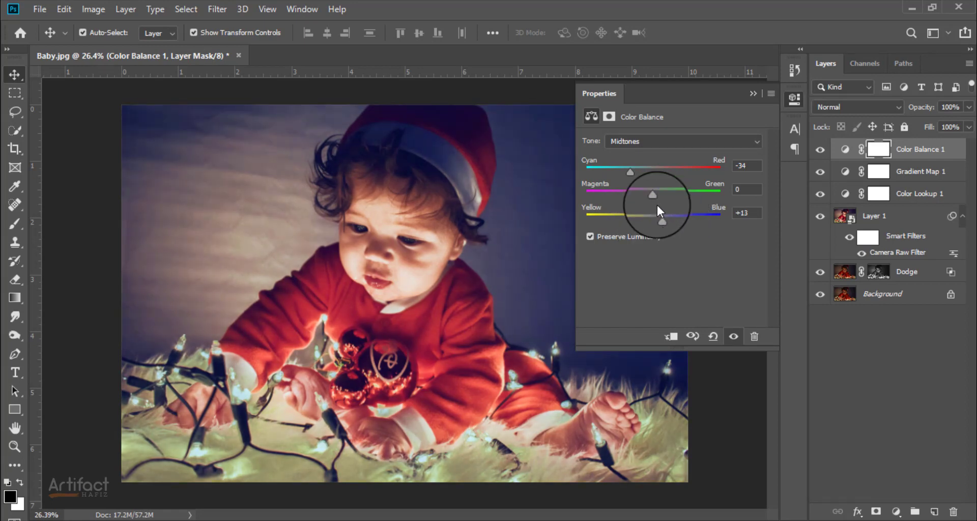
drag(629, 172, 633, 171)
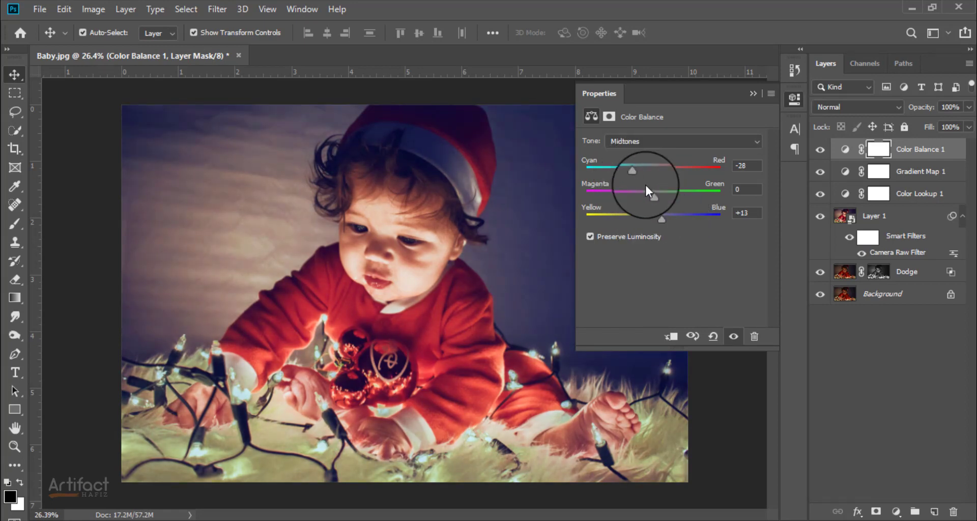
mouse_move(653, 197)
mouse_down()
mouse_move(671, 201)
mouse_move(649, 204)
mouse_up()
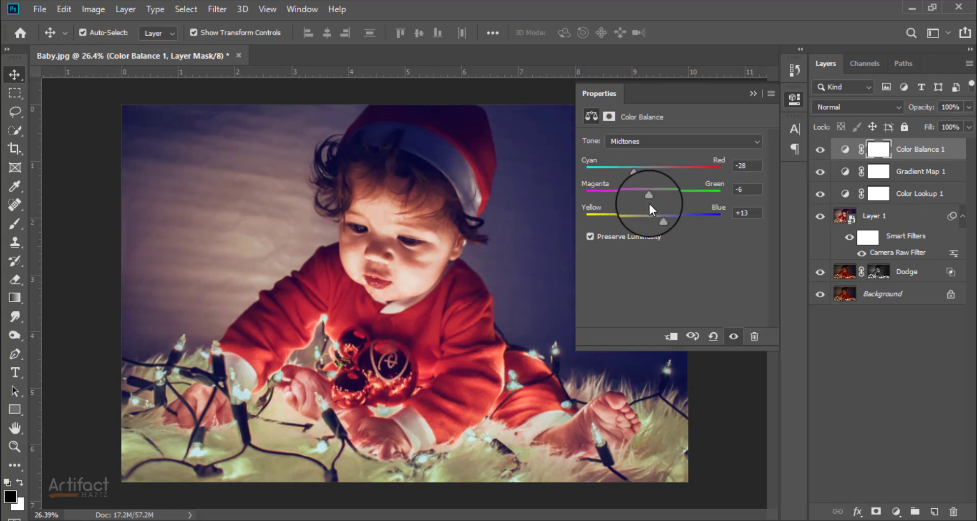
Add a Levels layer with black input 8 and the white input lowered to about 225
click(752, 94)
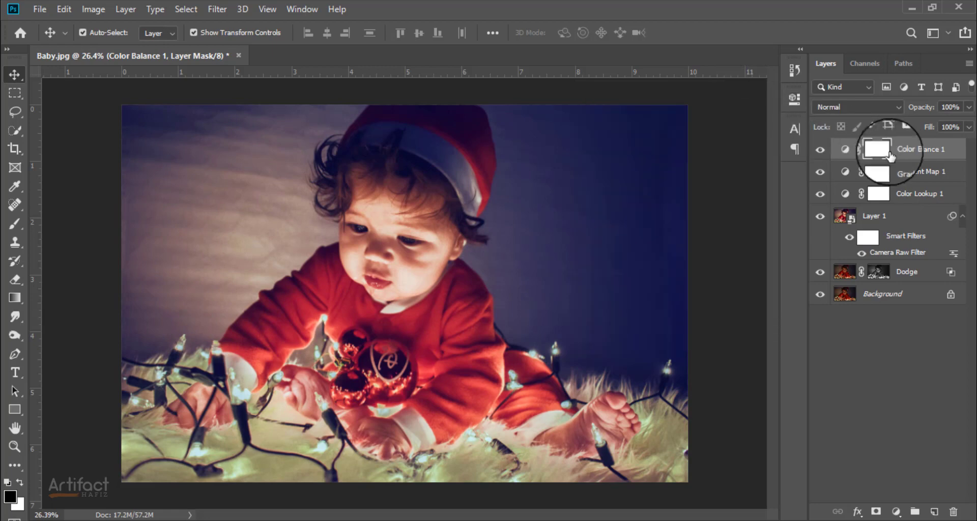
click(896, 512)
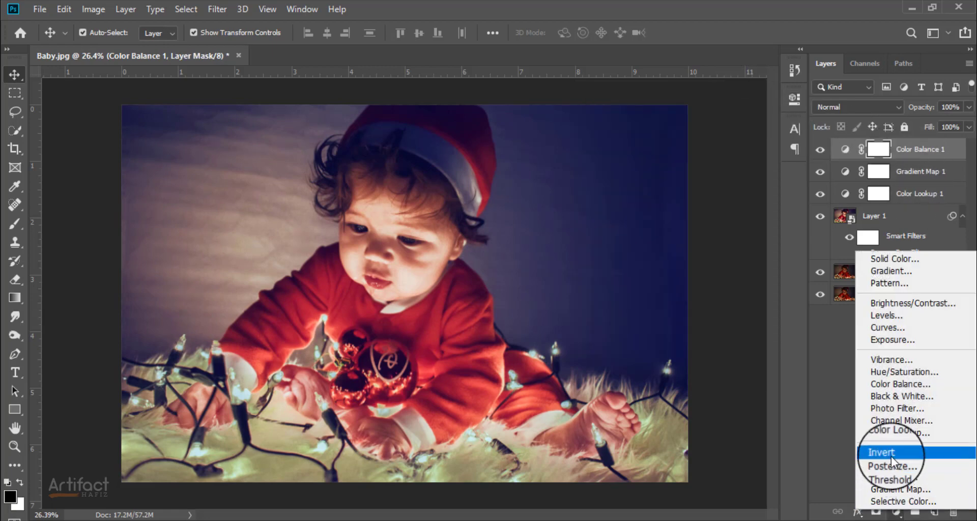
click(882, 315)
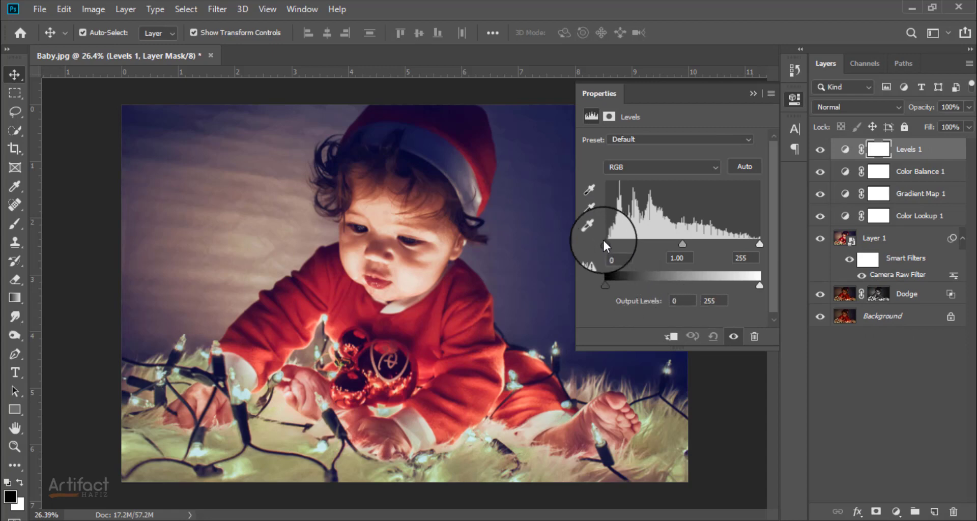
drag(605, 243, 610, 243)
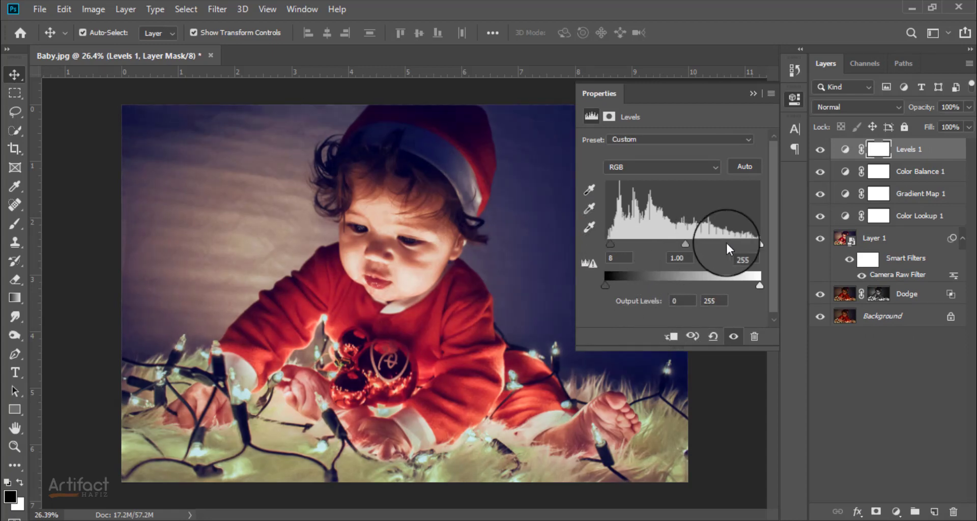
drag(760, 243, 744, 244)
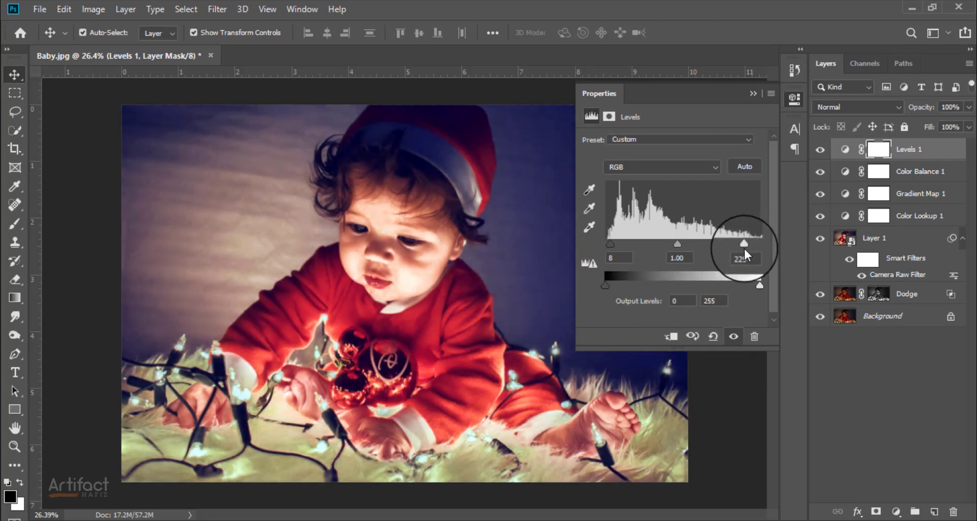
click(753, 93)
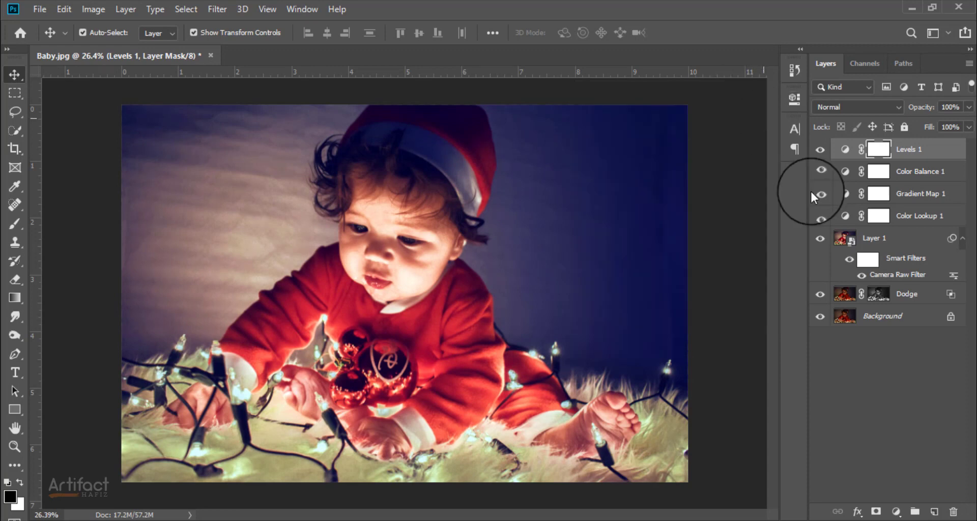
Add an Exposure layer with Offset +0.0083
click(897, 512)
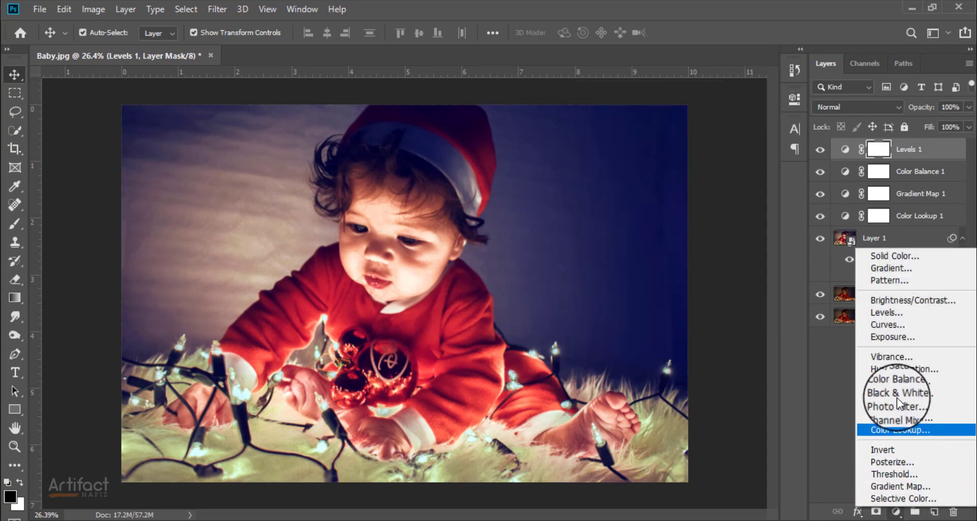
click(890, 337)
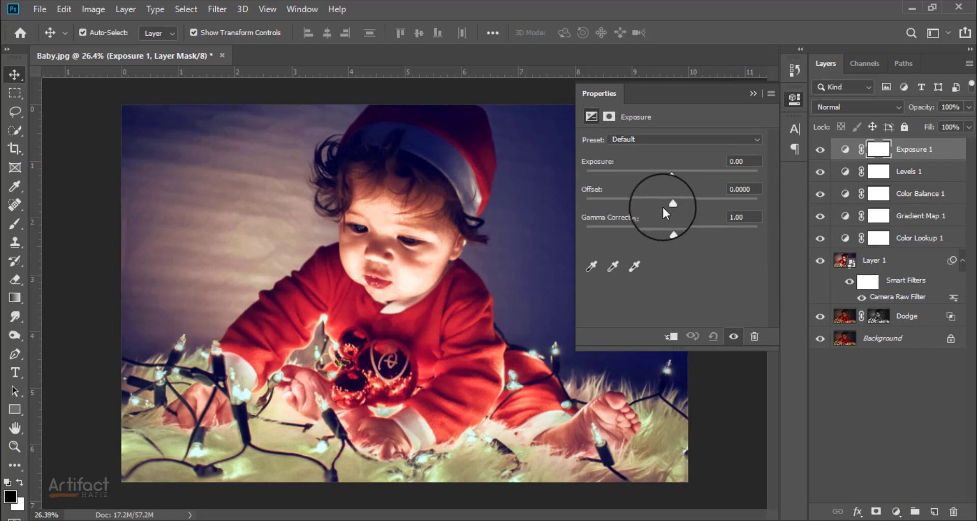
drag(669, 204, 673, 203)
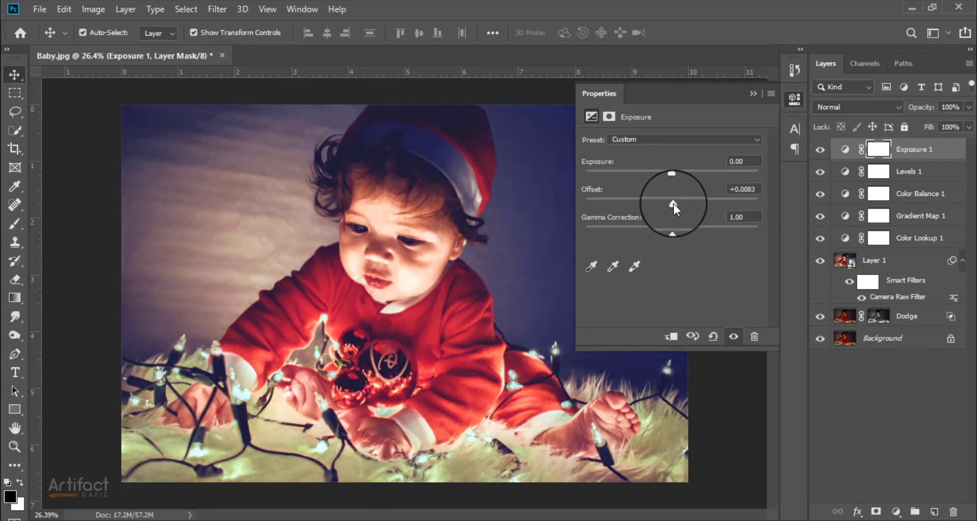
click(753, 93)
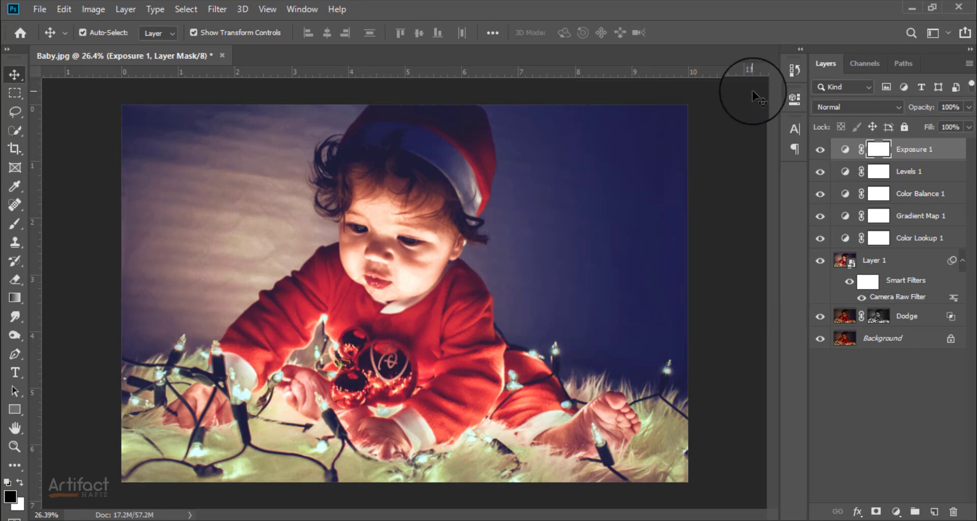
key(alt)
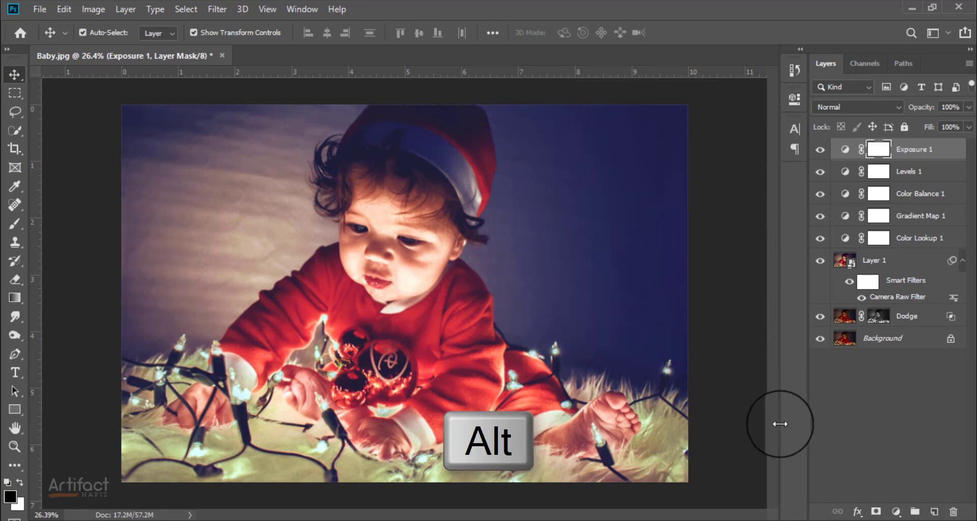
alt+click(819, 339)
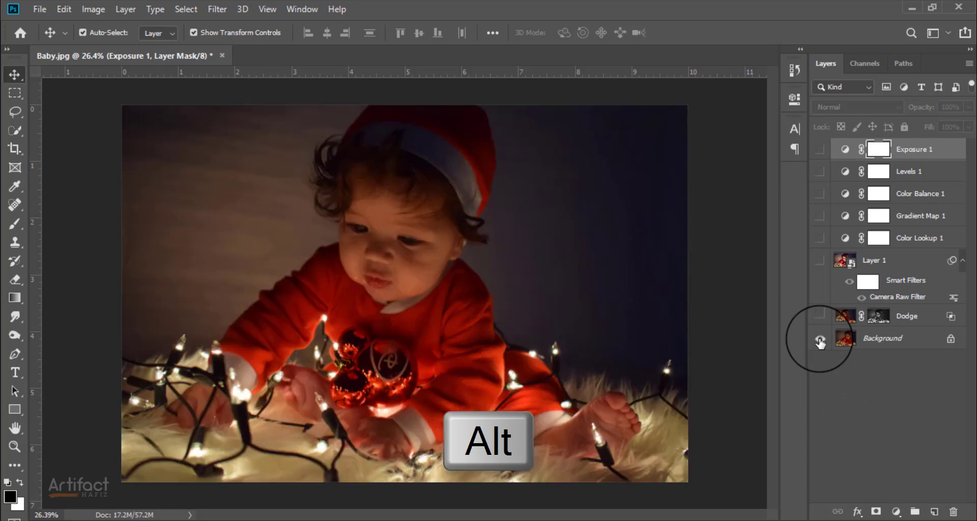
alt+click(819, 340)
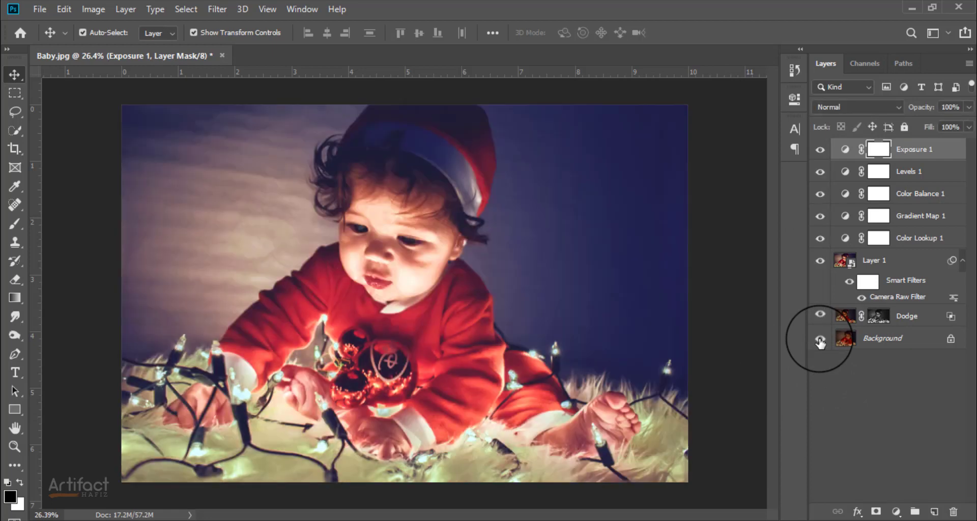
alt+click(819, 340)
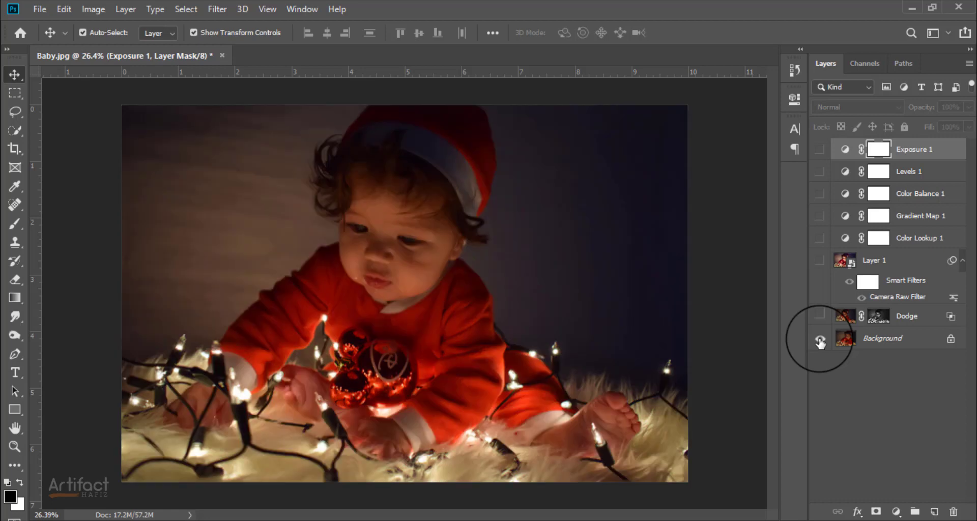
alt+click(820, 340)
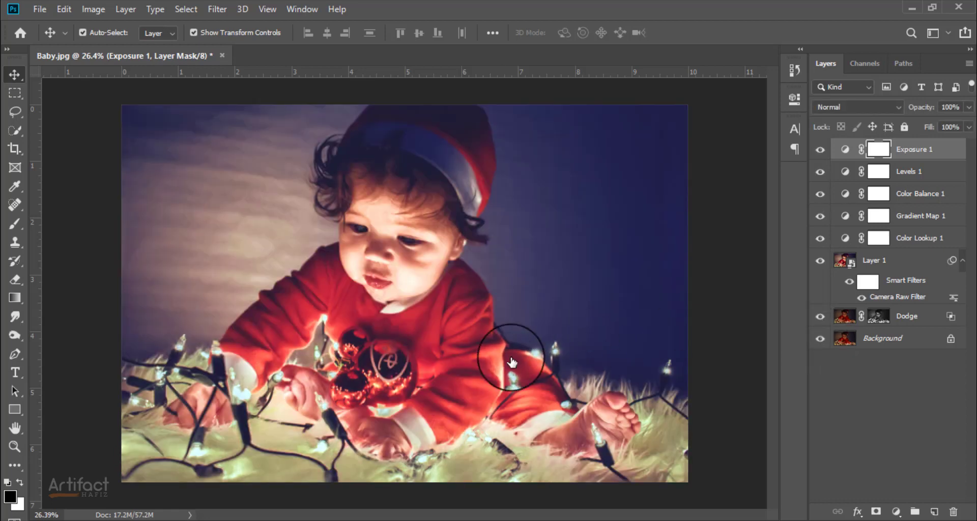
key(ctrl+0)
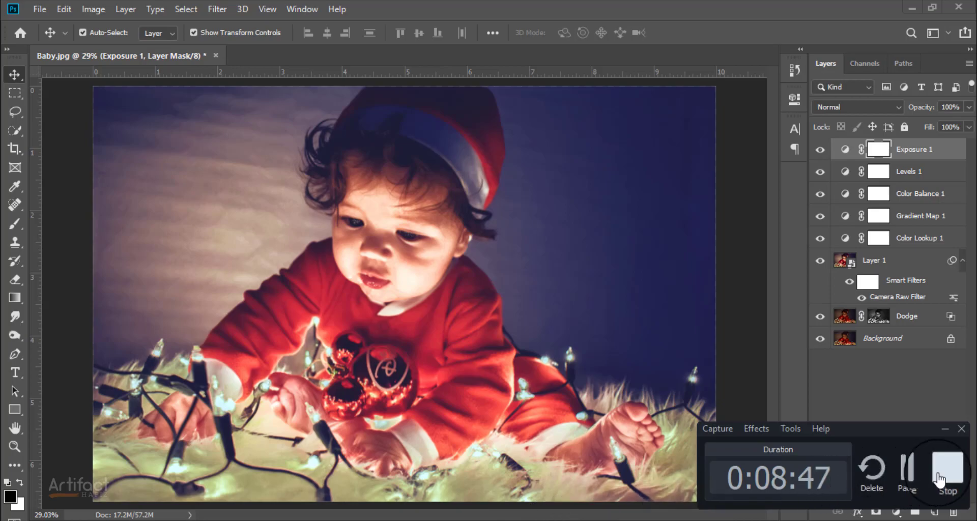
Let the outro play from the original photo to the Subscribe end card
click(946, 468)
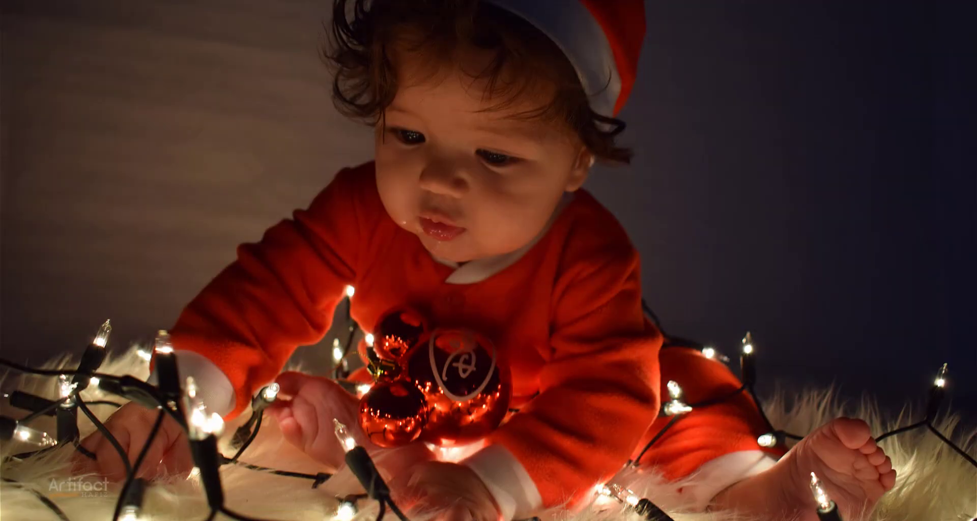